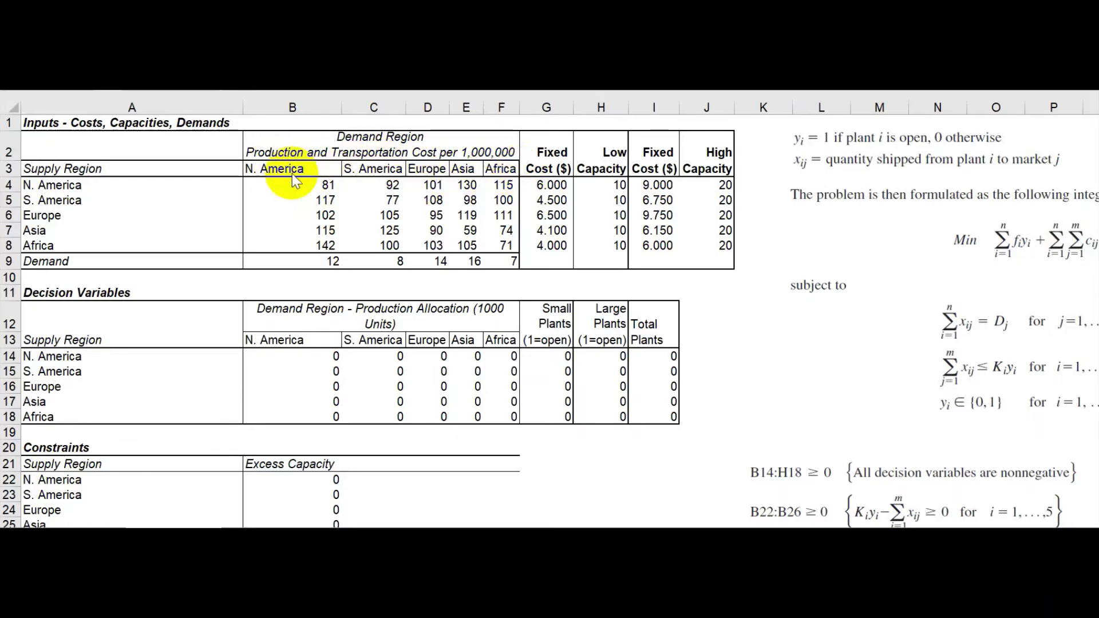
# Review the five demand region headings in row 3 and the five supply regions in A4:A8 of the inputs table
pyautogui.click(289, 169)
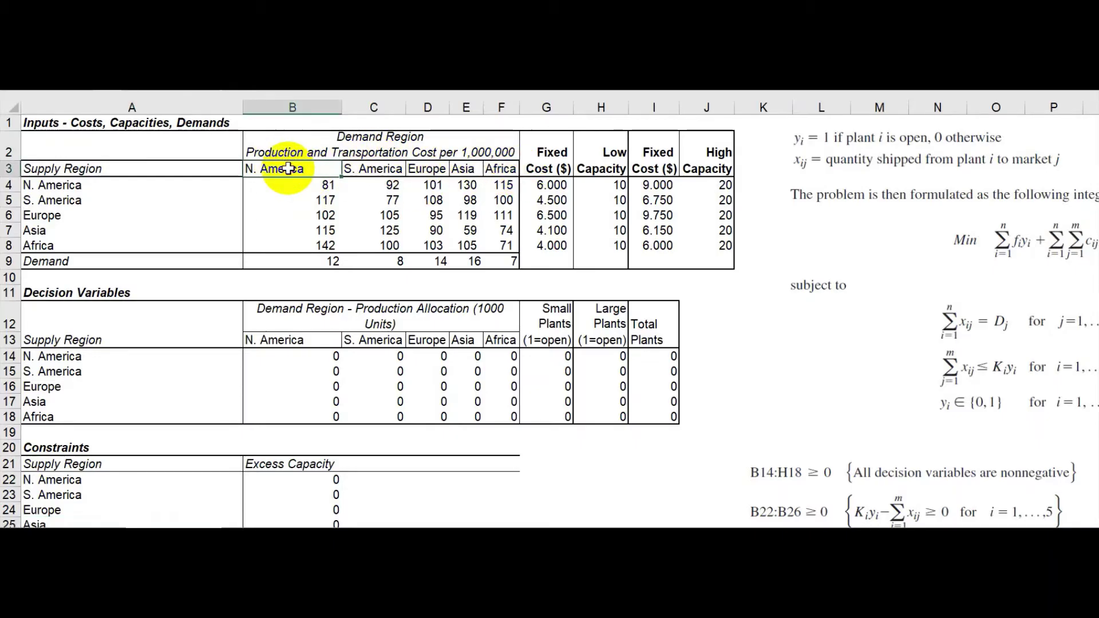
pyautogui.click(374, 171)
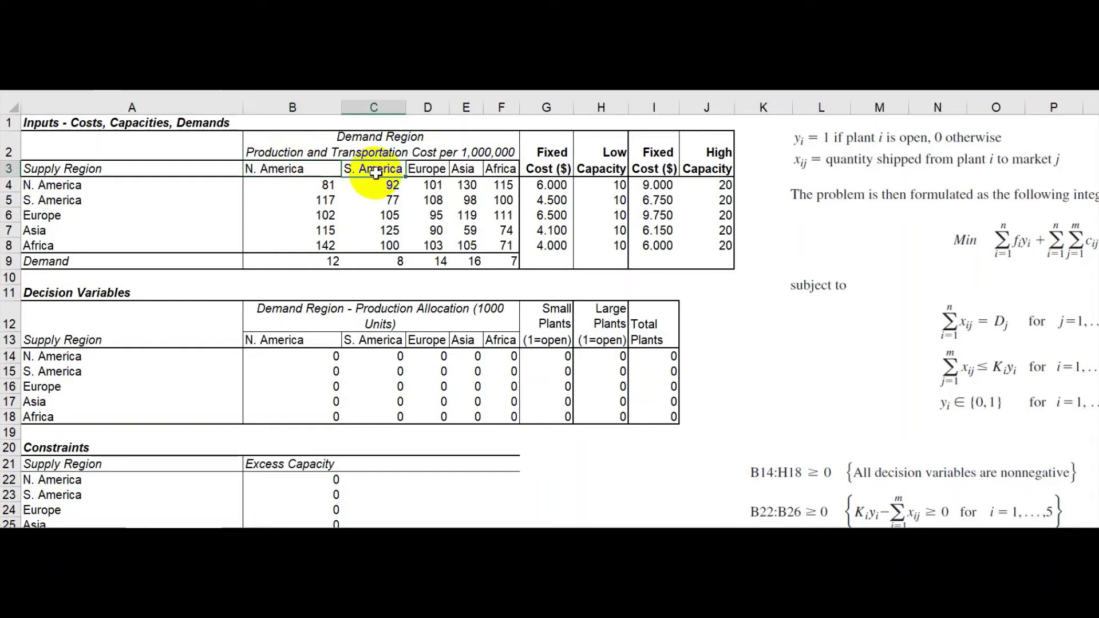
pyautogui.click(430, 172)
pyautogui.click(465, 170)
pyautogui.click(501, 169)
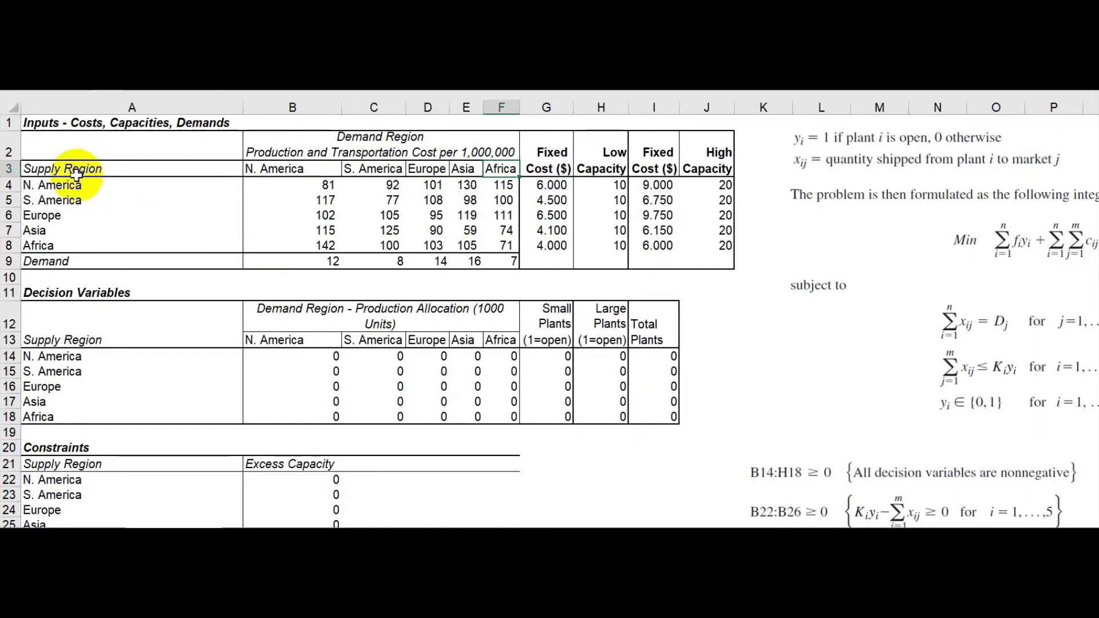
pyautogui.click(107, 185)
pyautogui.click(96, 202)
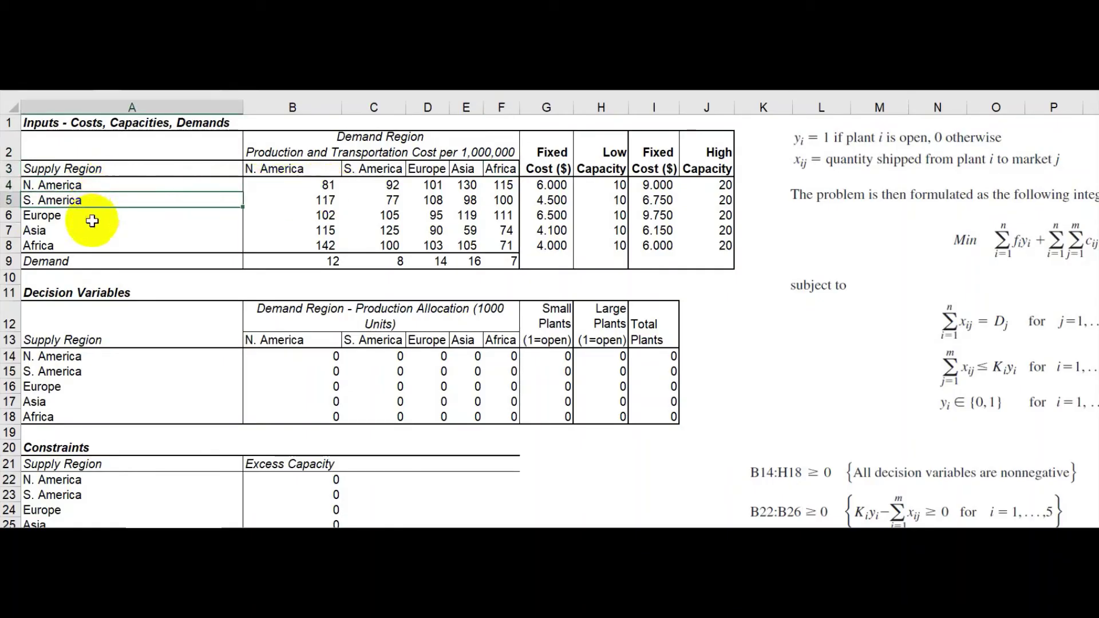
pyautogui.click(90, 219)
pyautogui.click(92, 233)
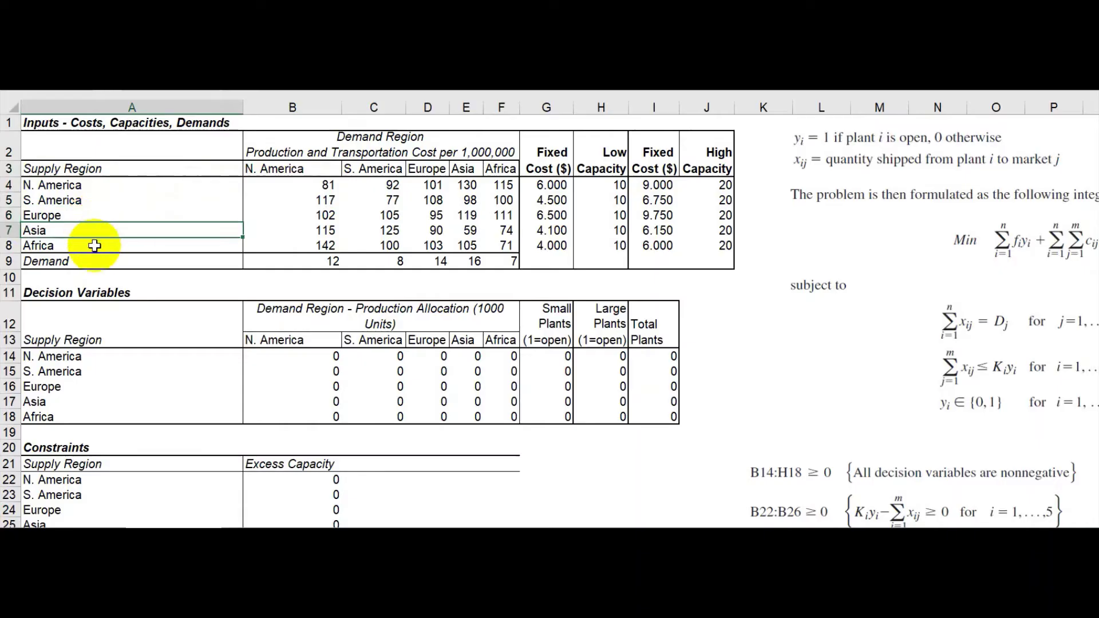
pyautogui.click(94, 246)
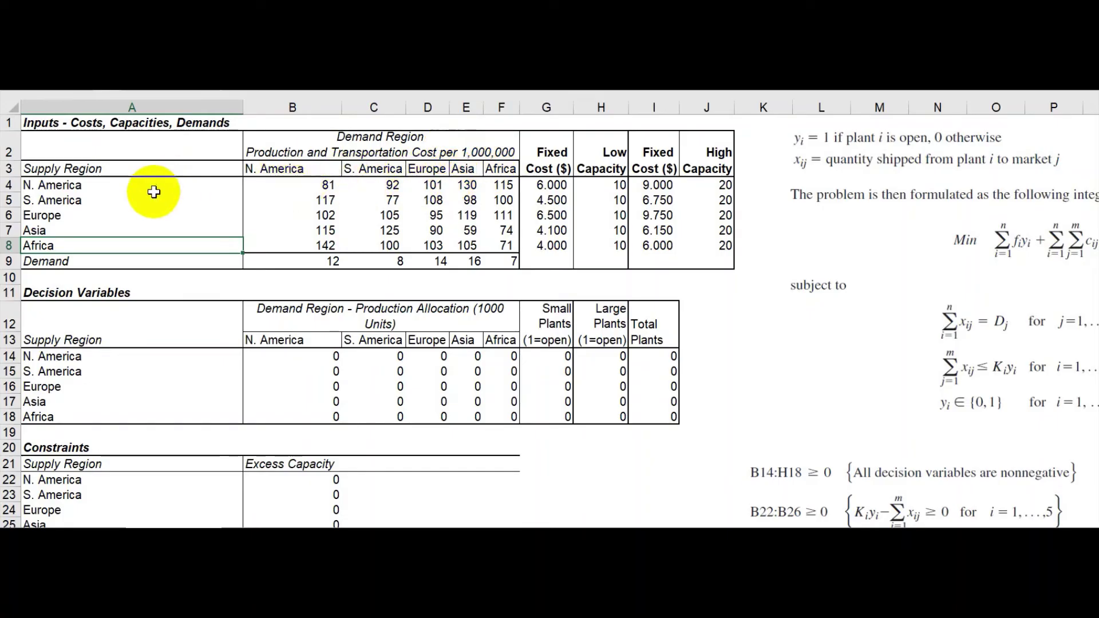
# Examine the production and transportation costs from the N. America supply region to each demand region in B4:F4
pyautogui.click(280, 188)
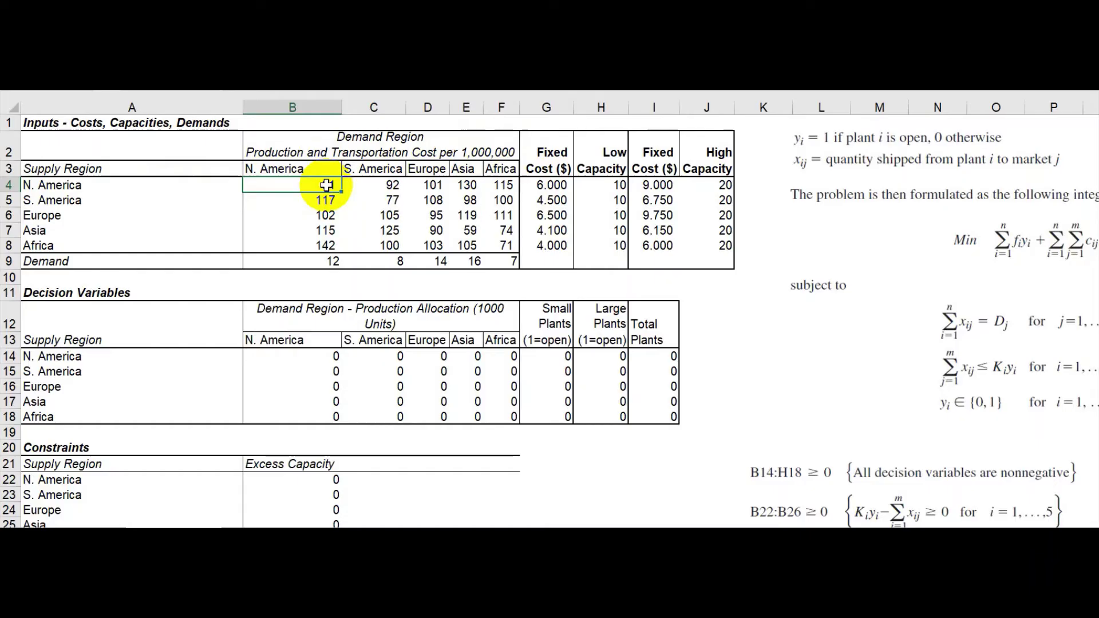
pyautogui.hotkey('ctrl', 'z')
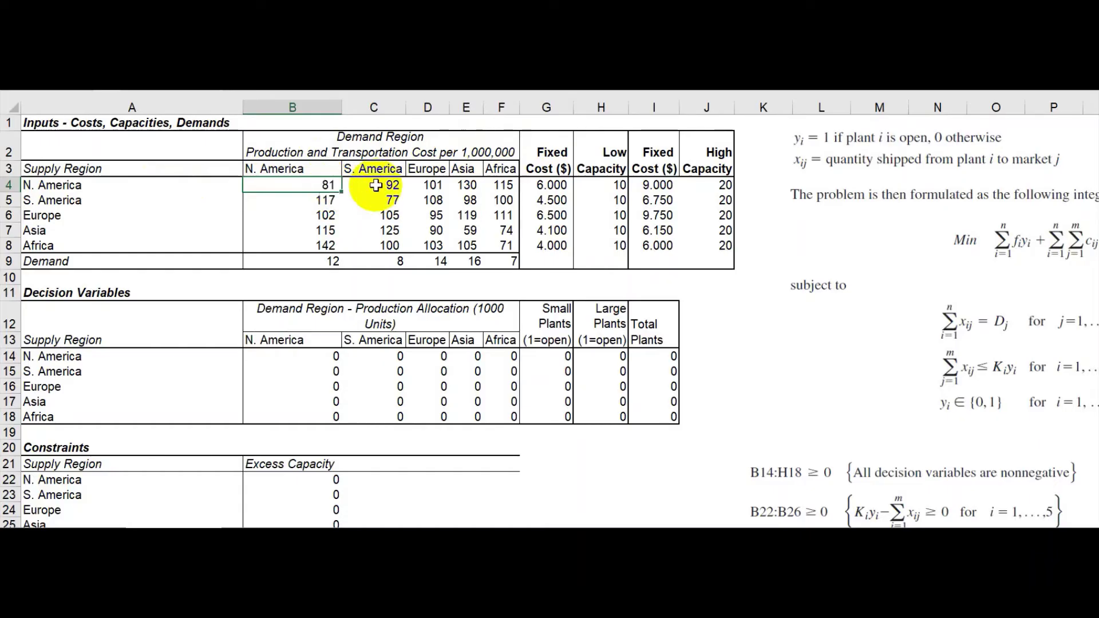
pyautogui.click(375, 185)
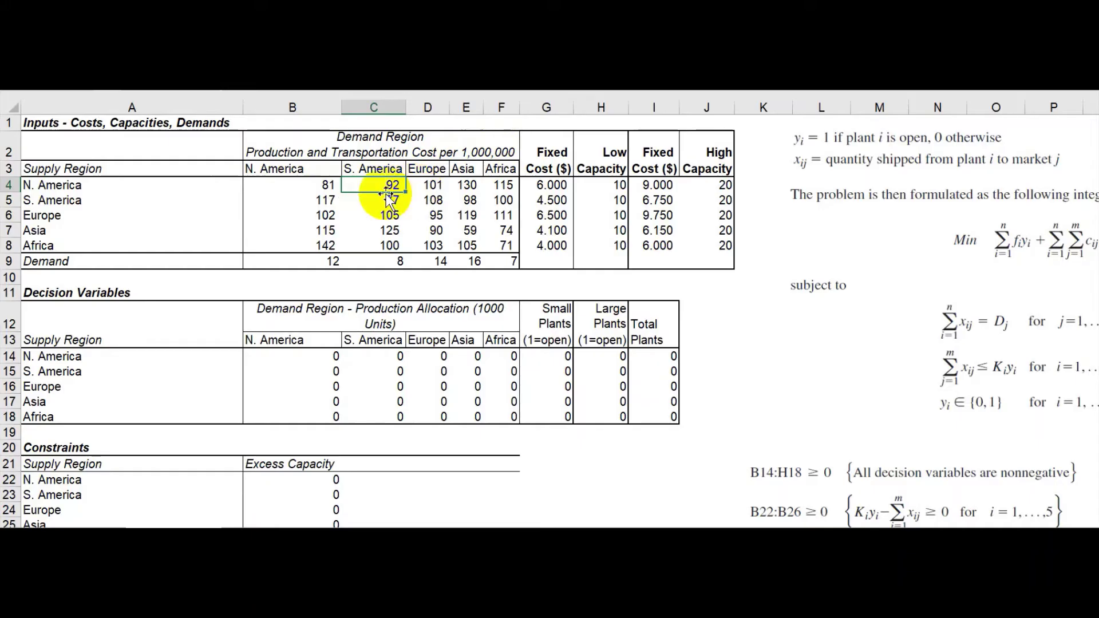
pyautogui.click(427, 185)
pyautogui.click(466, 184)
pyautogui.click(505, 185)
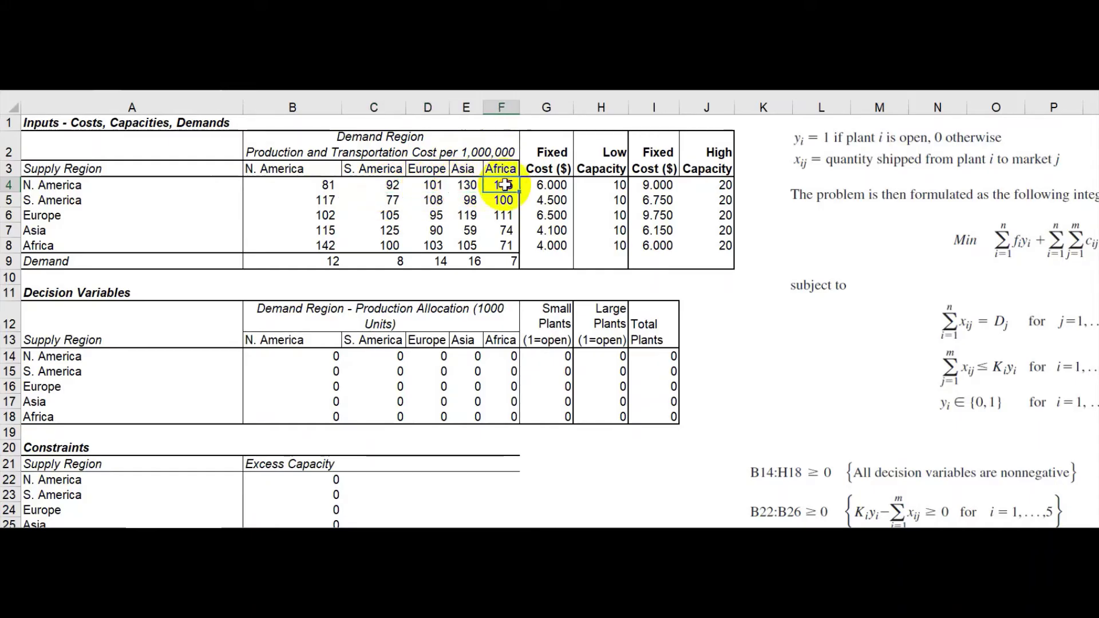
pyautogui.click(324, 187)
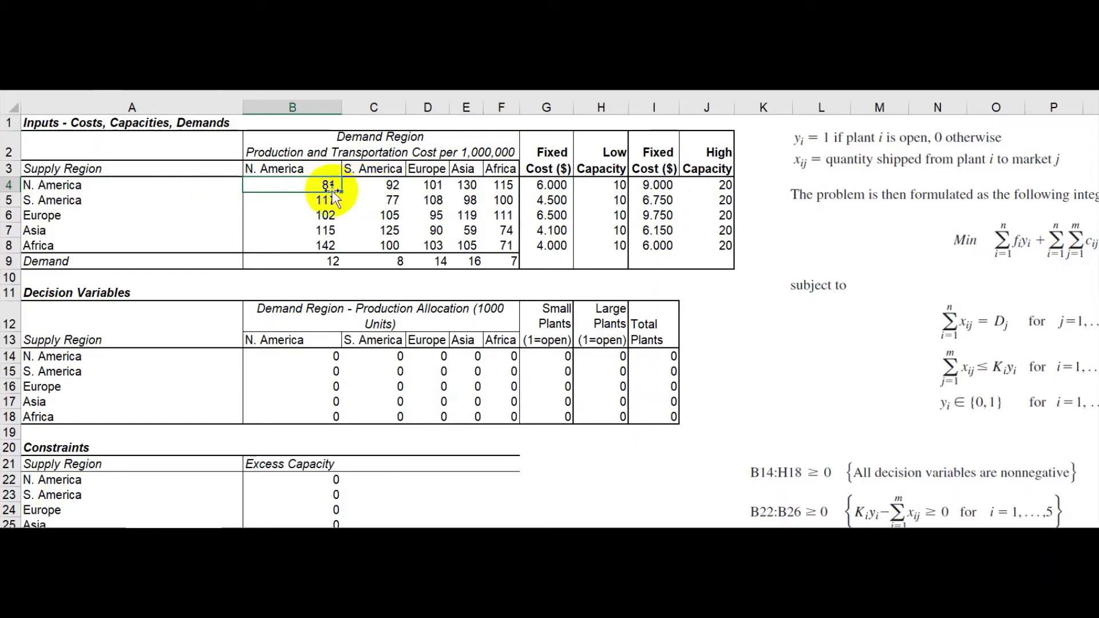
pyautogui.click(170, 184)
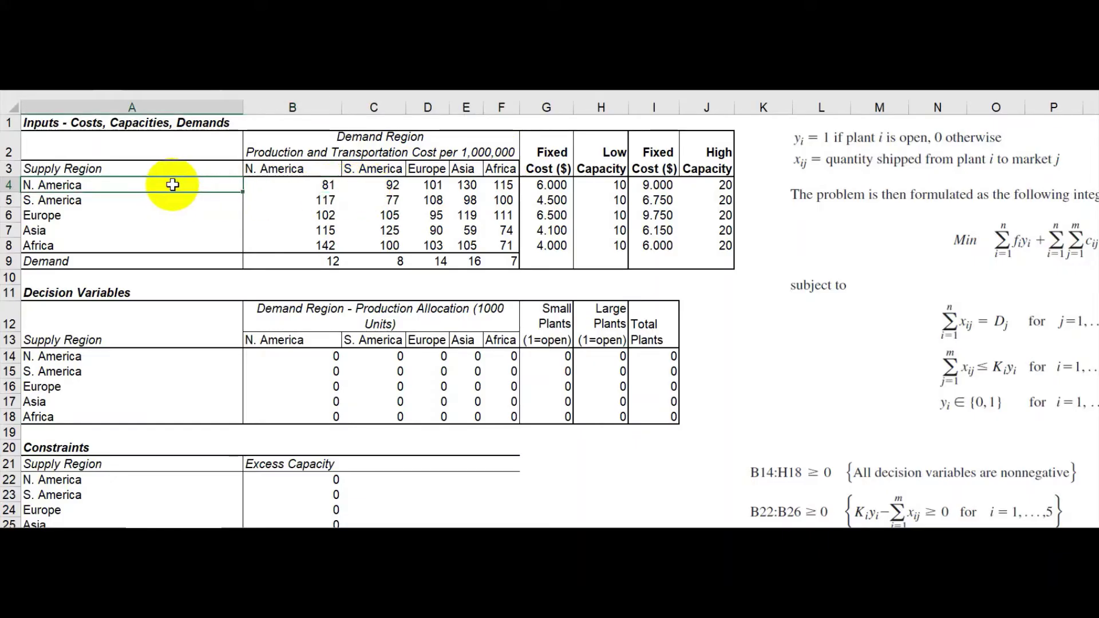
pyautogui.click(313, 182)
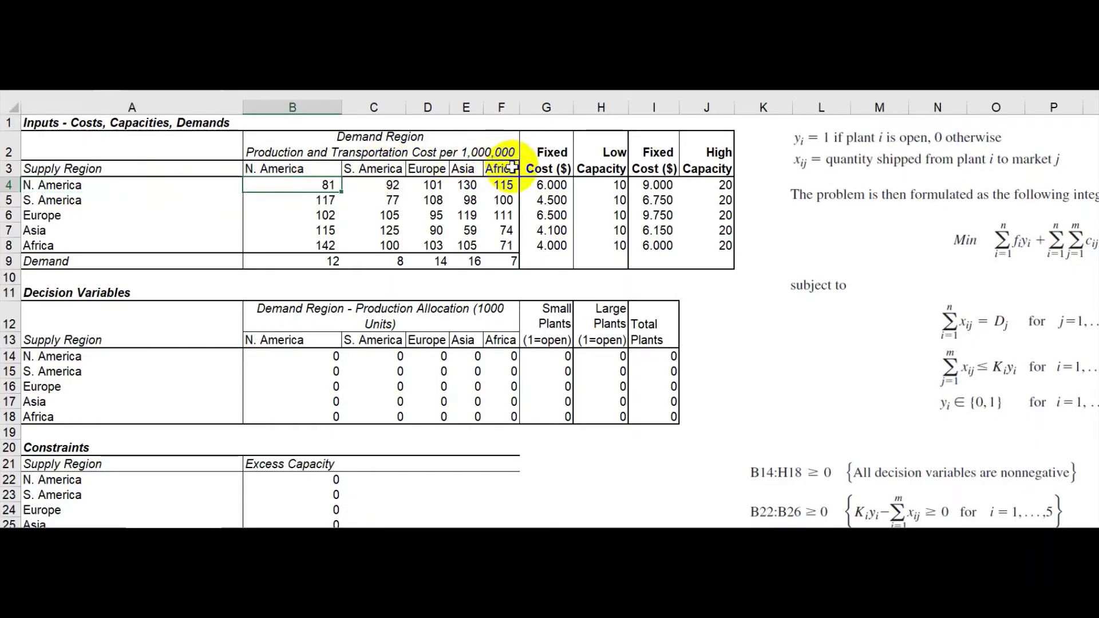
pyautogui.click(511, 167)
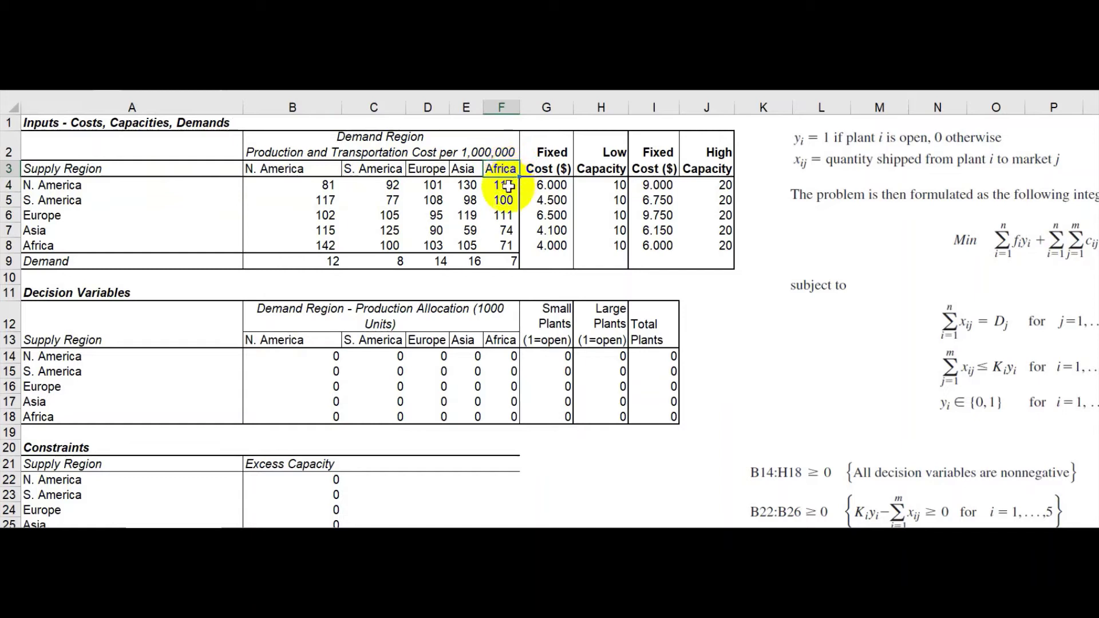
pyautogui.click(508, 185)
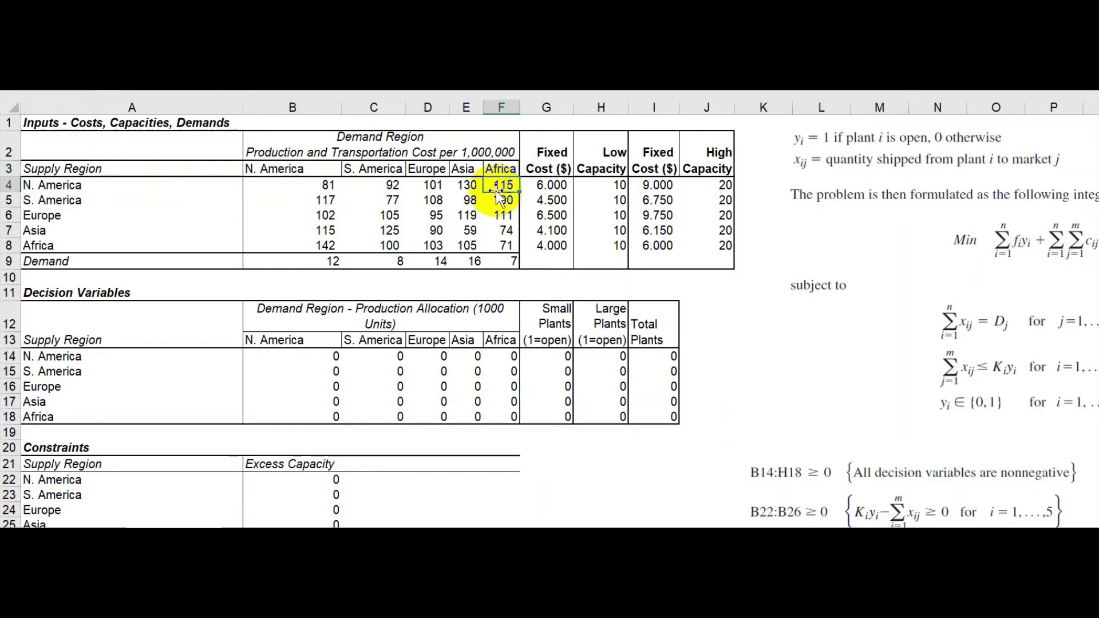
pyautogui.click(466, 186)
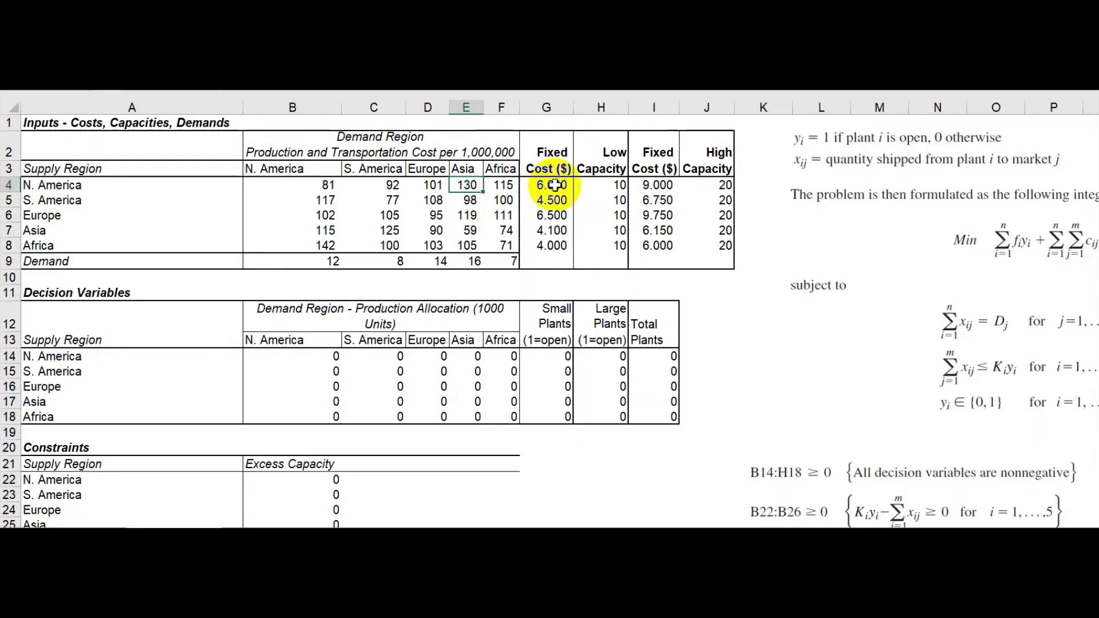
# Compare the fixed costs and capacities of low- and high-capacity plants for N. America in G4:J4
pyautogui.click(657, 183)
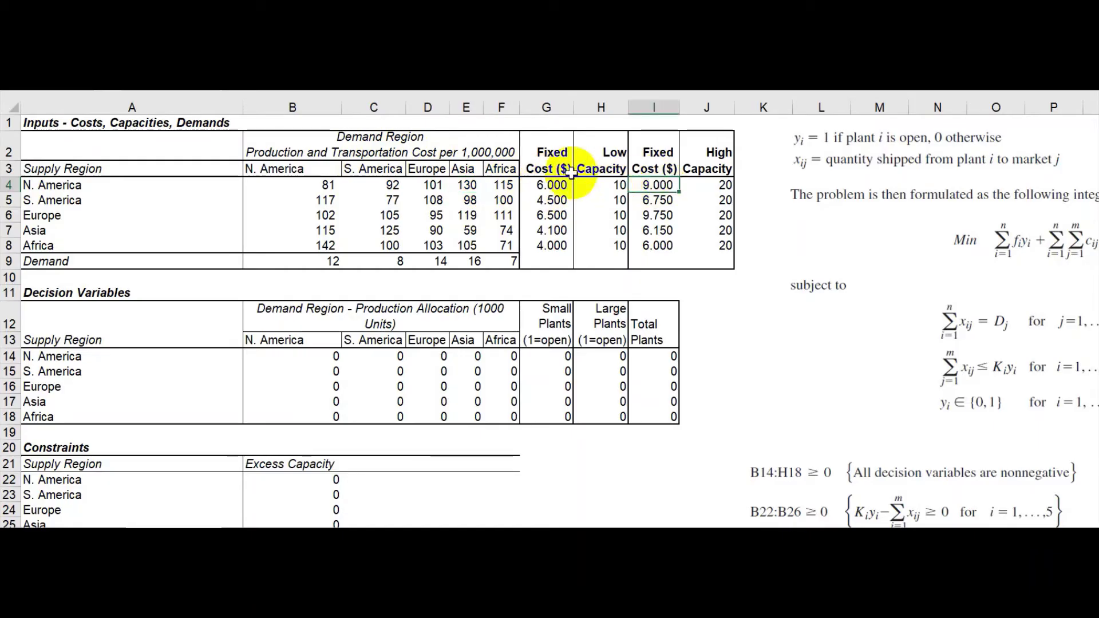
pyautogui.click(544, 184)
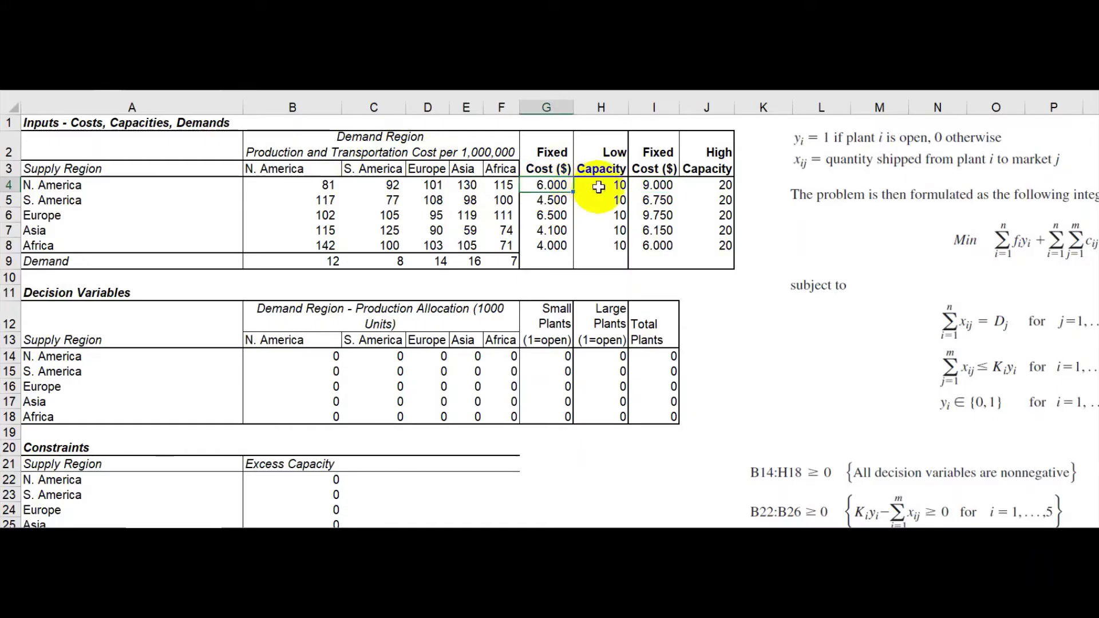
pyautogui.click(602, 186)
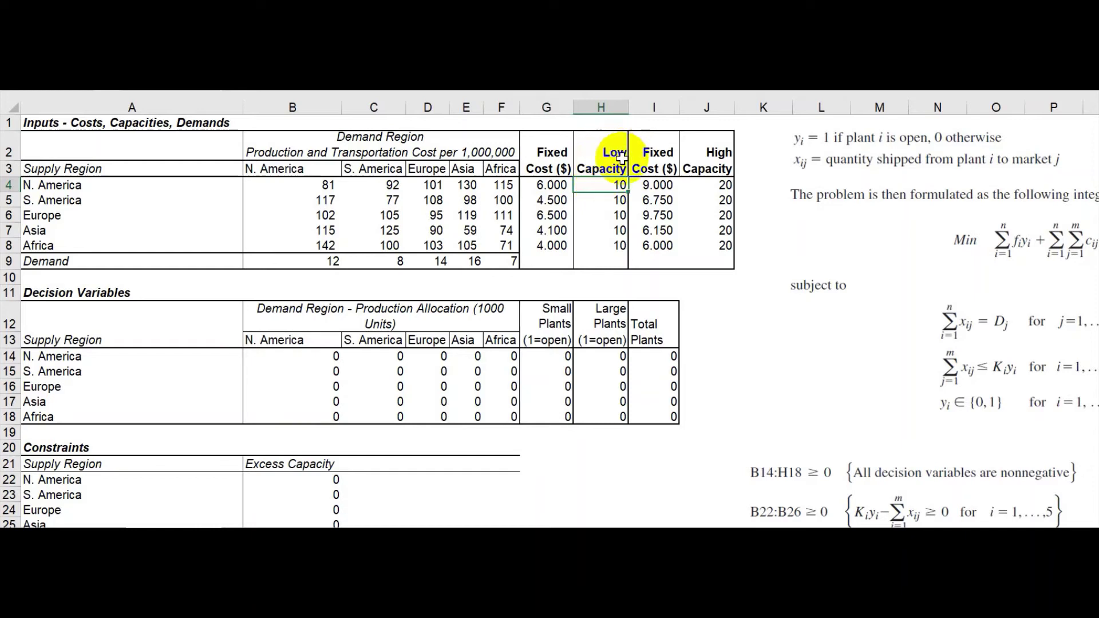
pyautogui.click(554, 185)
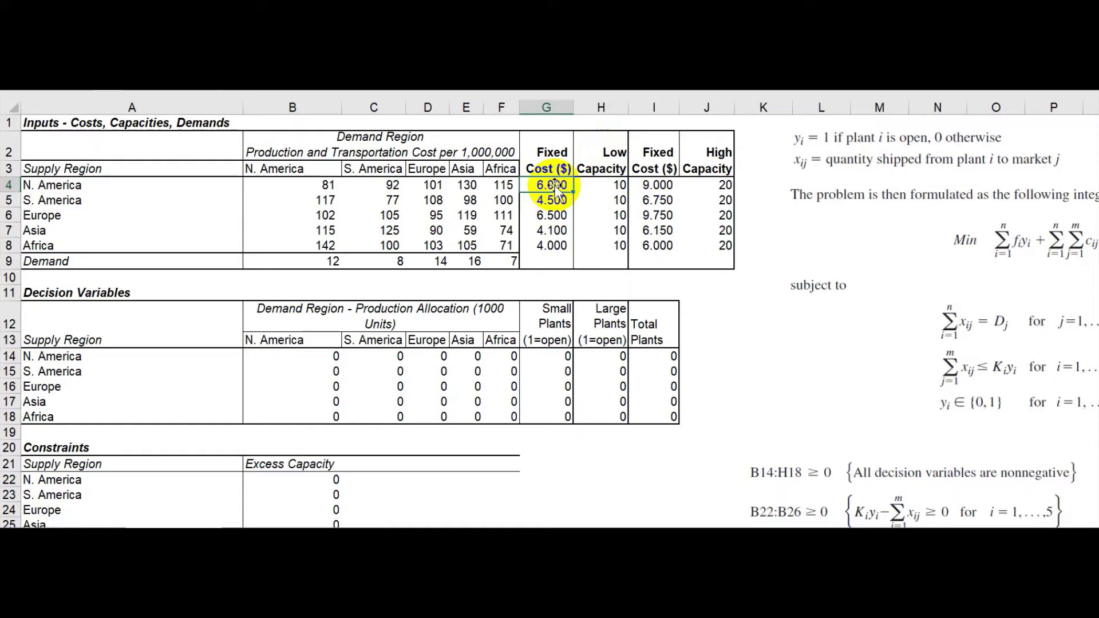
pyautogui.click(722, 185)
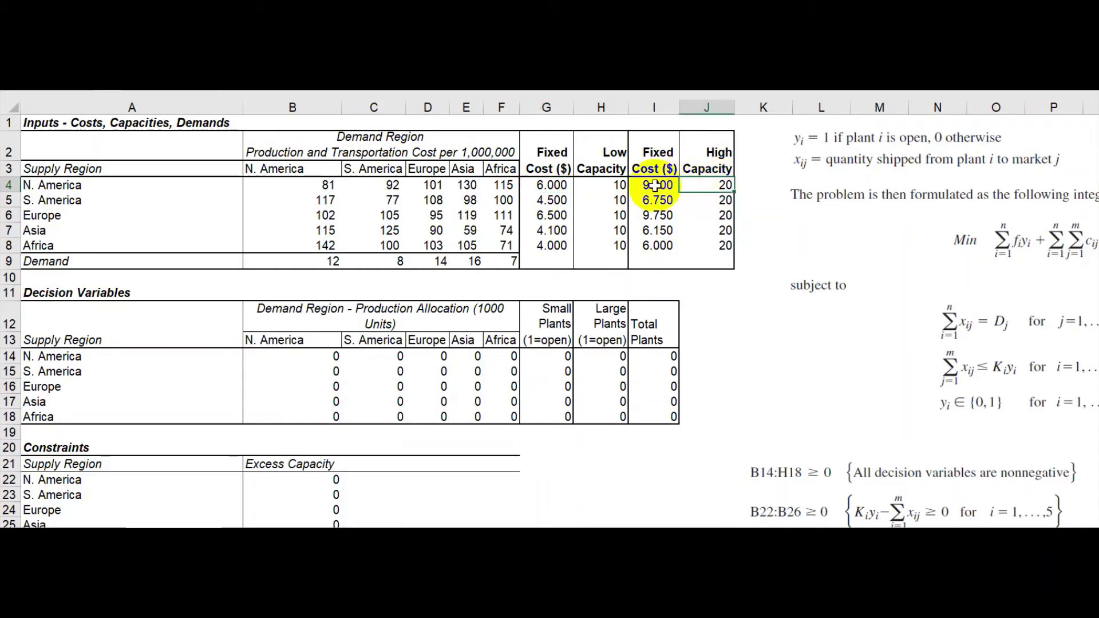
pyautogui.click(655, 185)
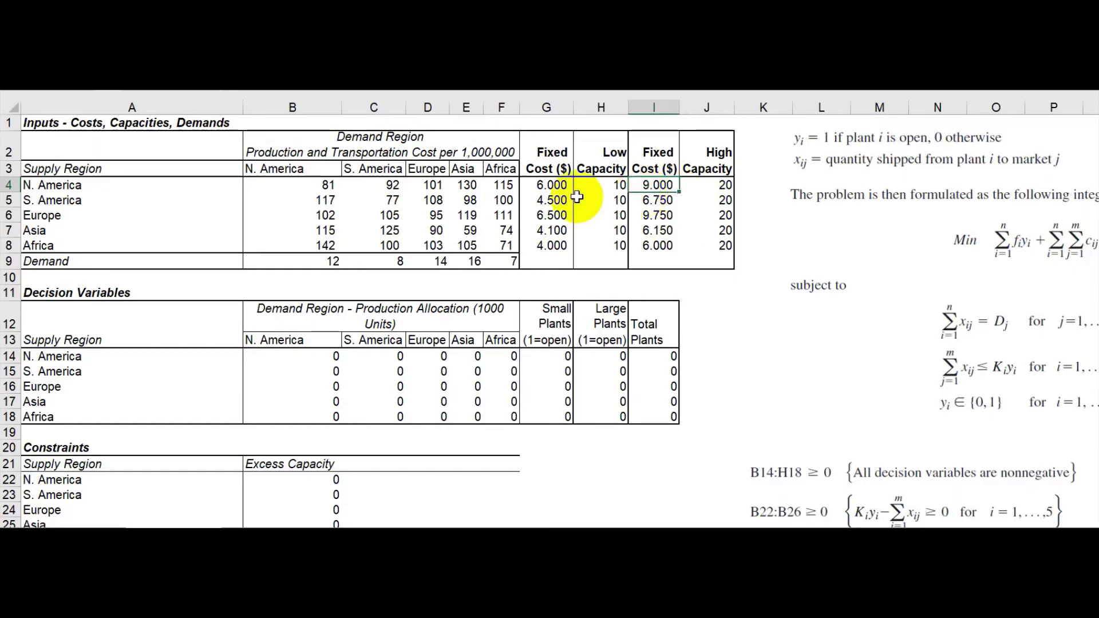
pyautogui.click(599, 190)
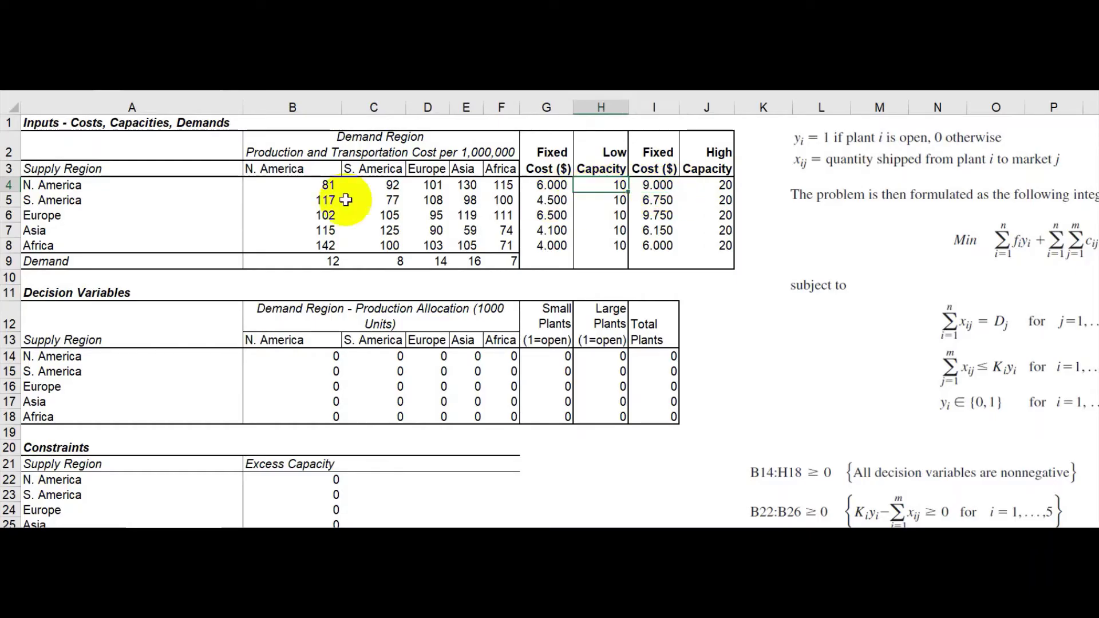
# Compare Africa with N. America as a supply region, checking Africa's two fixed costs and its cost of supplying N. America
pyautogui.click(72, 184)
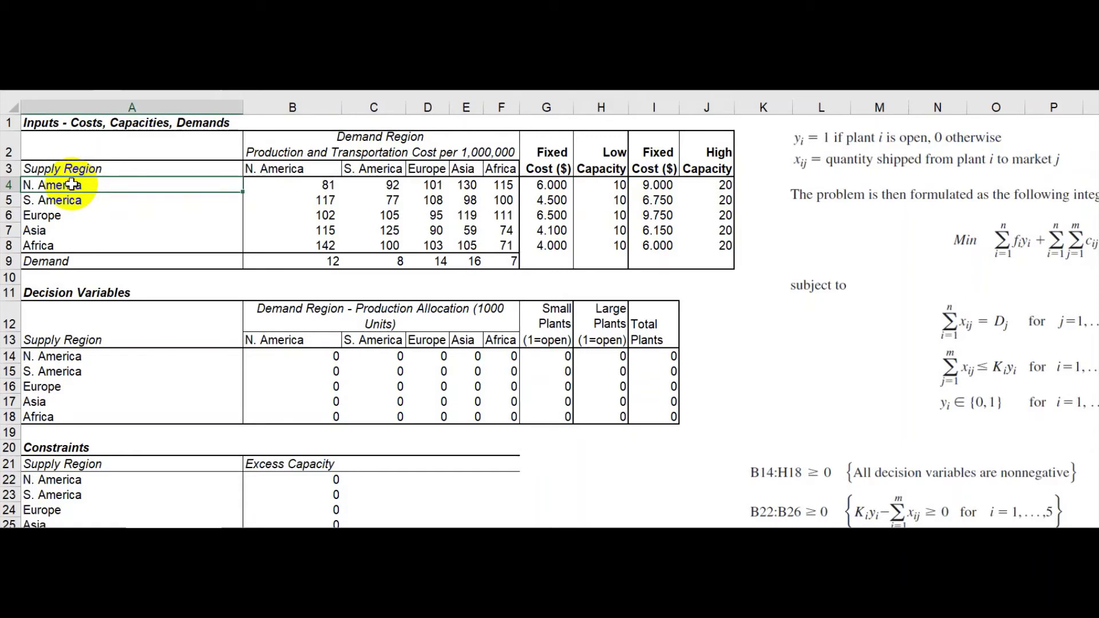
pyautogui.click(53, 248)
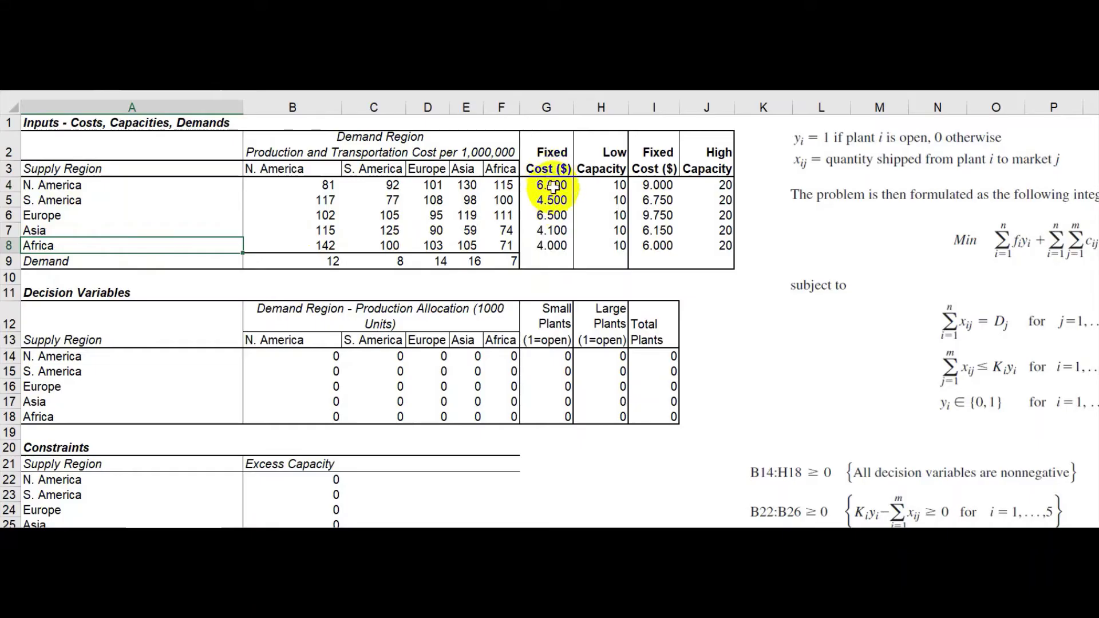
pyautogui.click(569, 246)
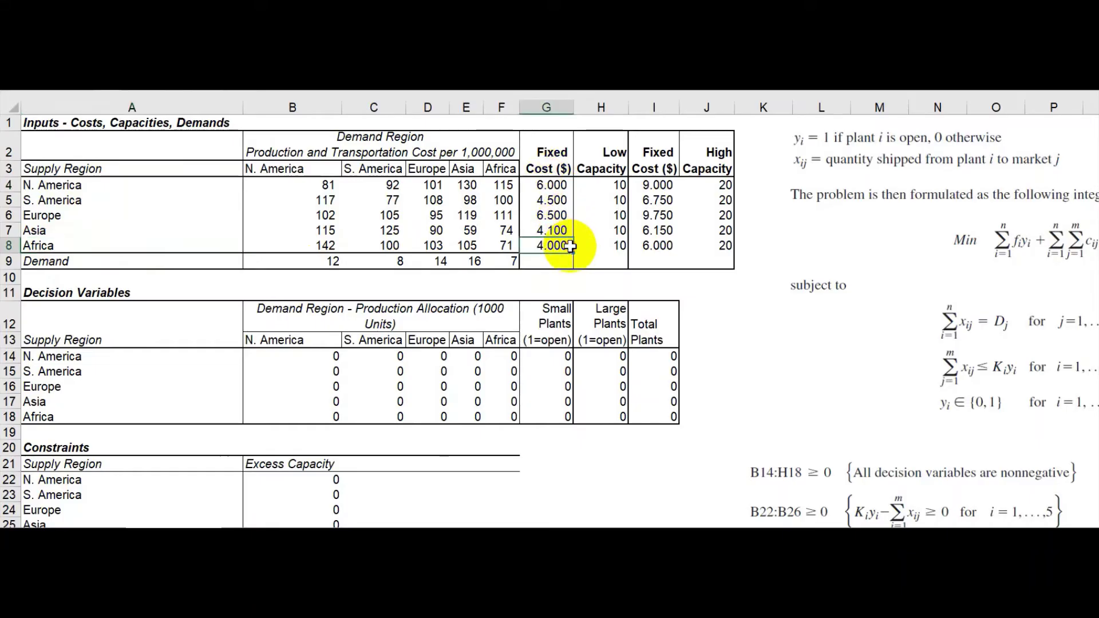
pyautogui.click(661, 246)
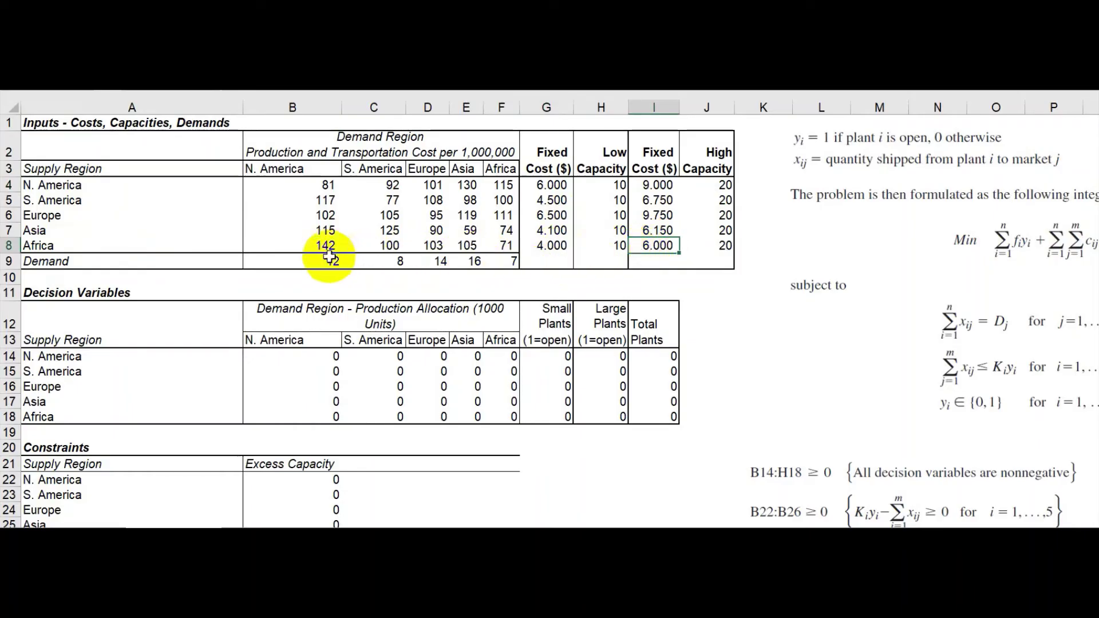
pyautogui.click(313, 247)
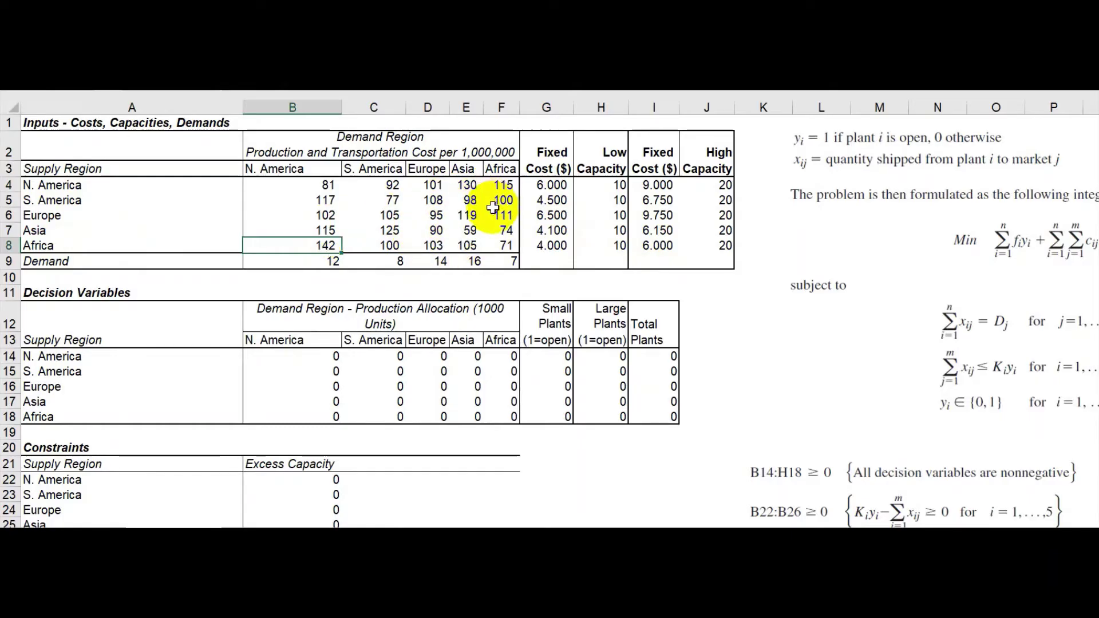
# Review the demand of each region in row 9, from N. America through Africa
pyautogui.click(336, 261)
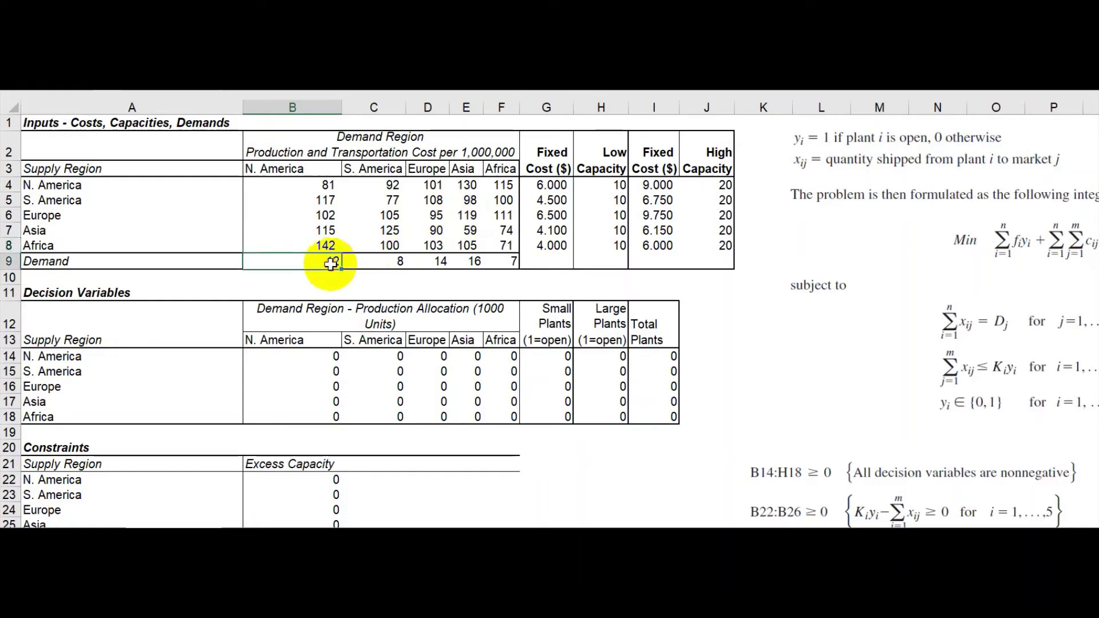
pyautogui.click(393, 262)
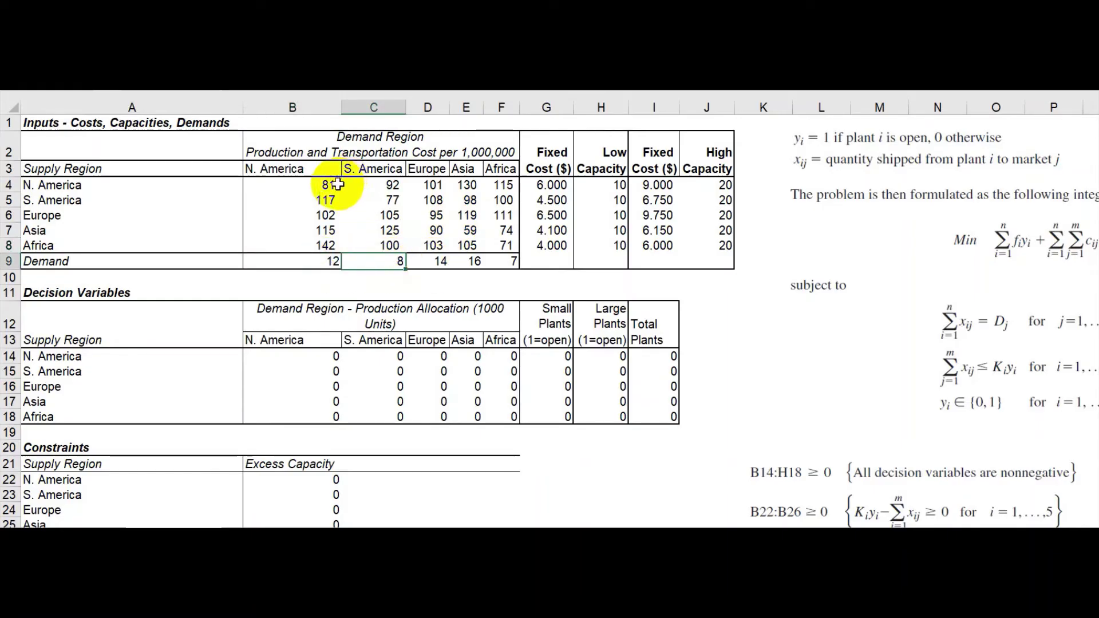
pyautogui.click(312, 261)
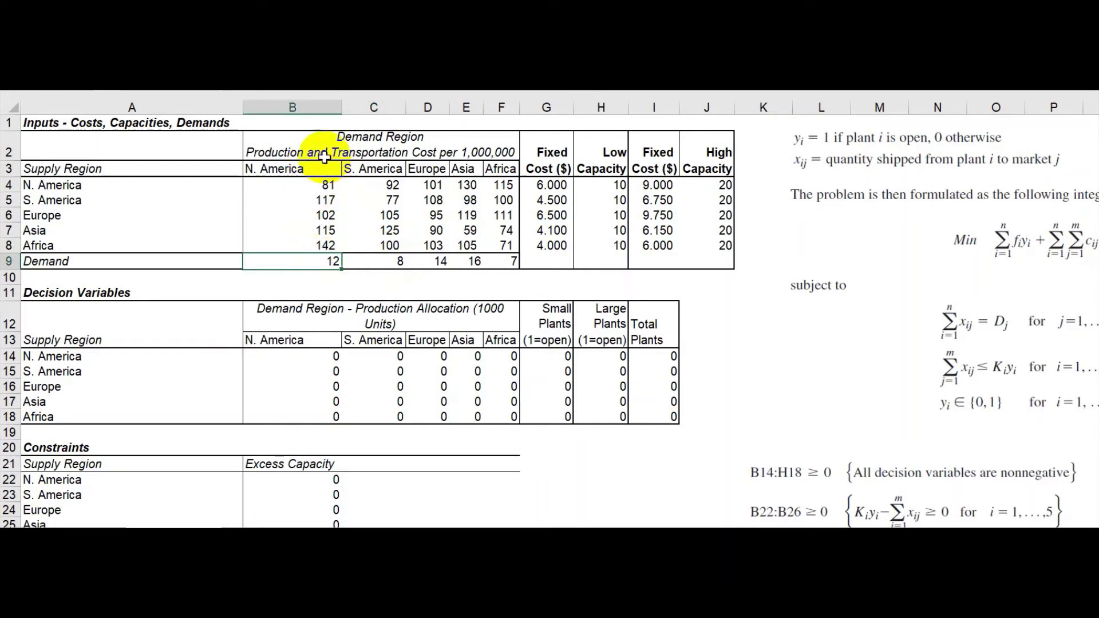
pyautogui.click(382, 264)
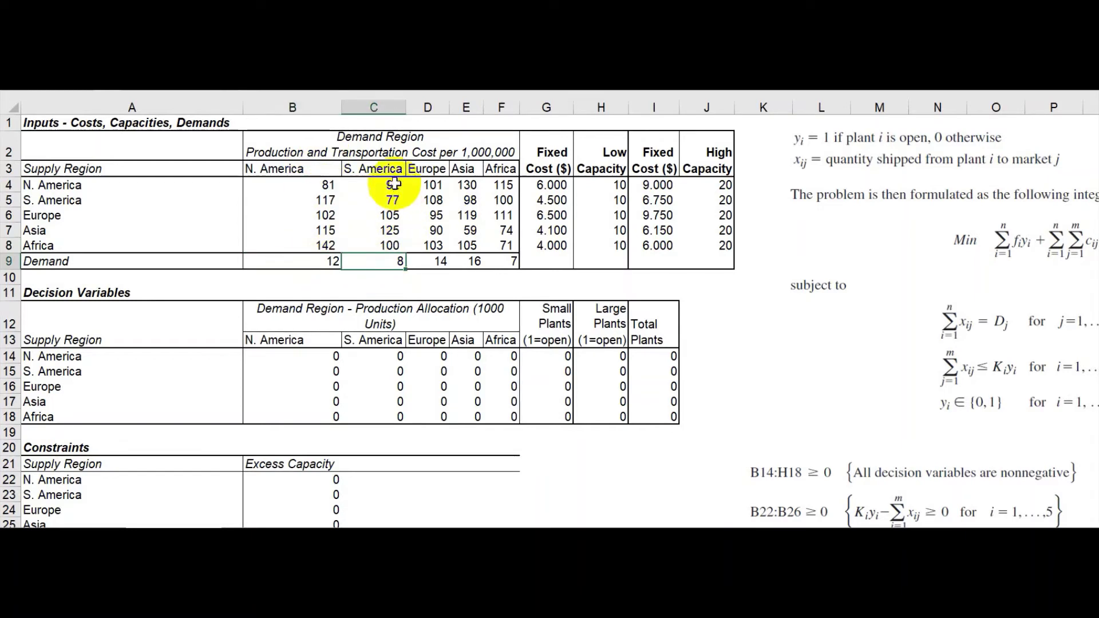
pyautogui.click(436, 262)
pyautogui.click(471, 262)
pyautogui.click(509, 262)
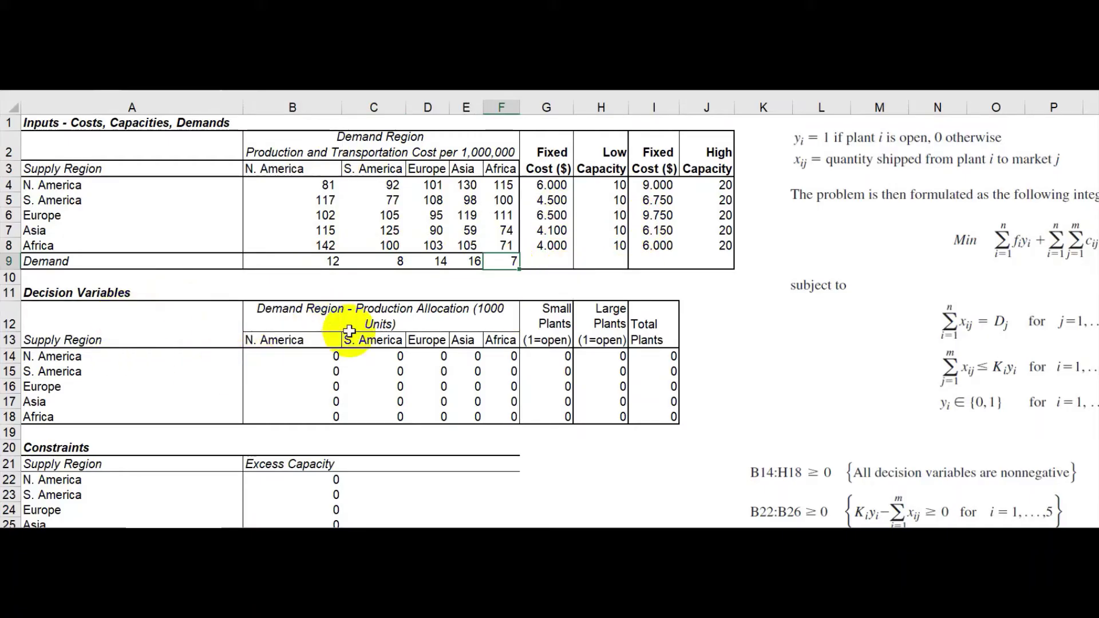
# Examine the decision variables: the production allocation between regions and the small- and large-plant open indicators for N. America
pyautogui.click(426, 368)
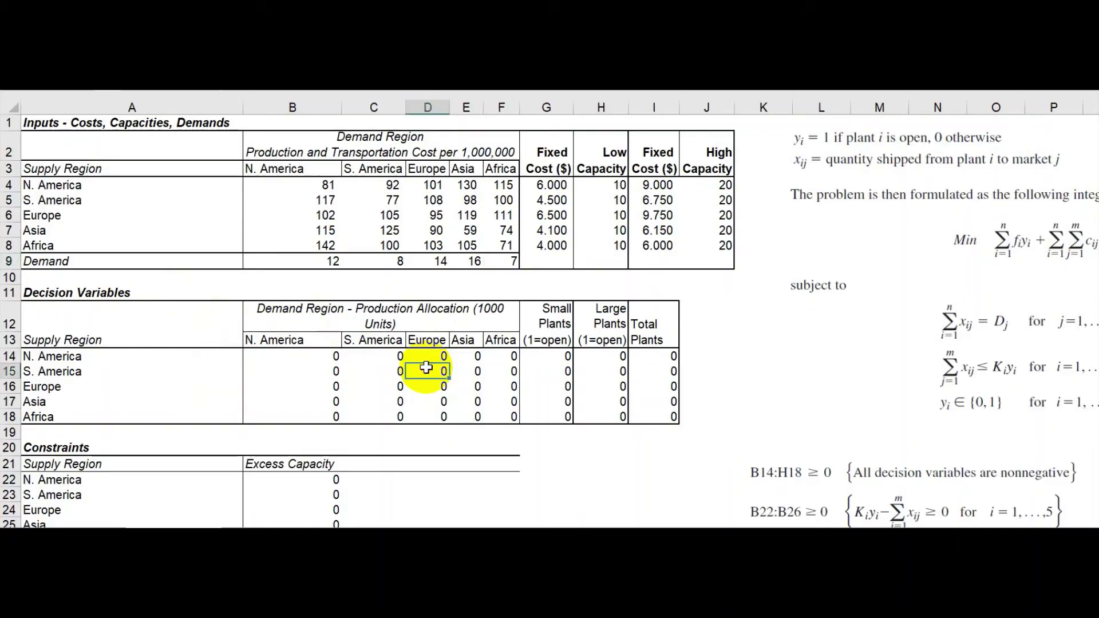
pyautogui.click(559, 359)
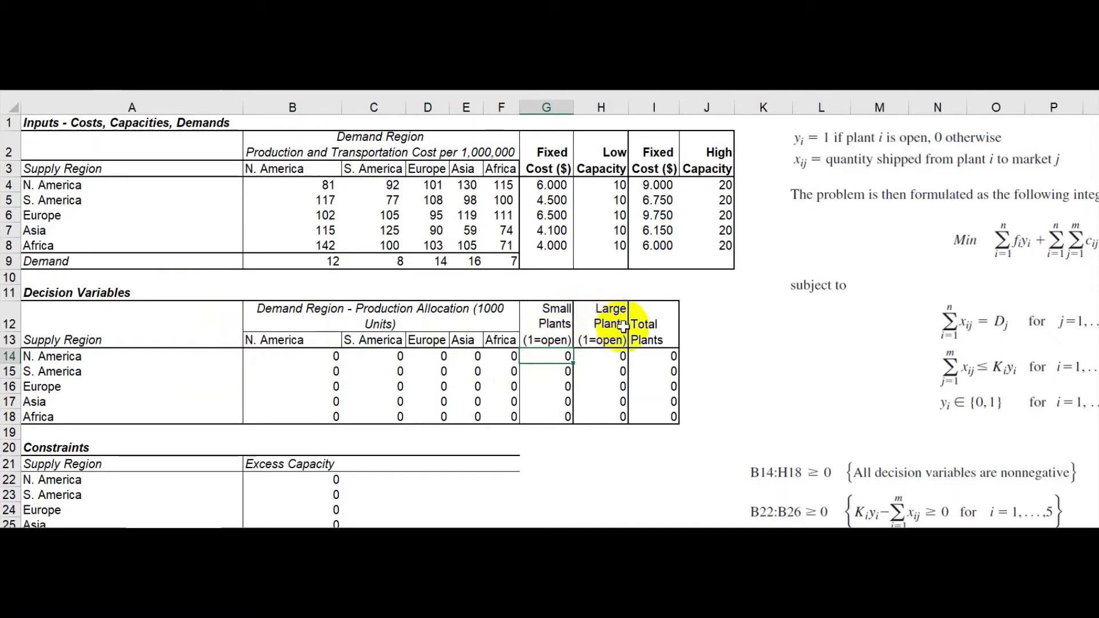
pyautogui.click(599, 357)
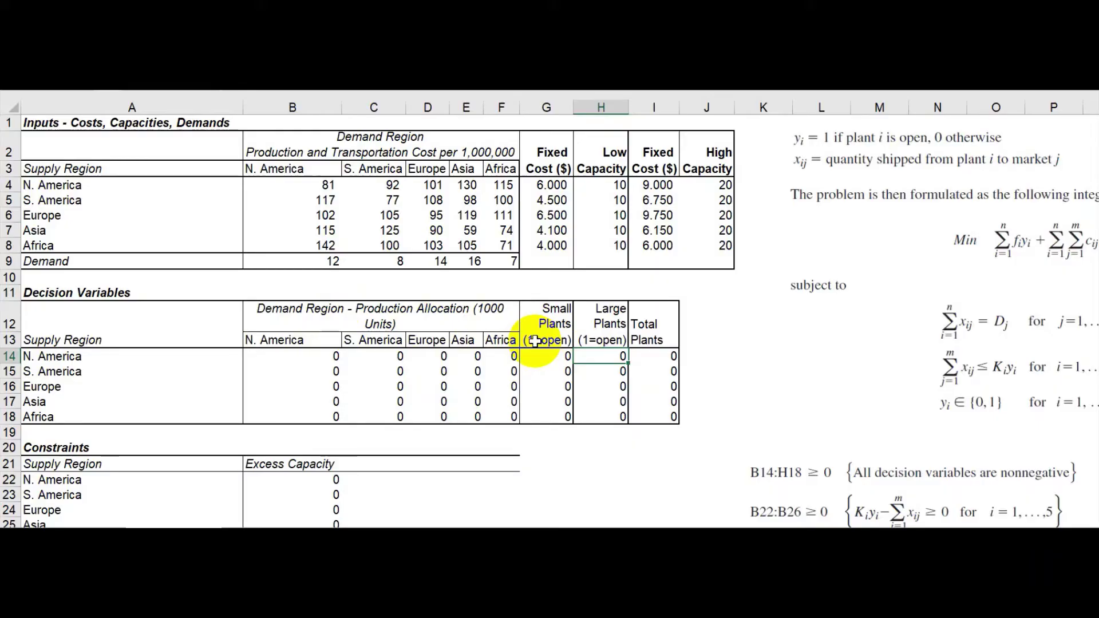
pyautogui.click(550, 358)
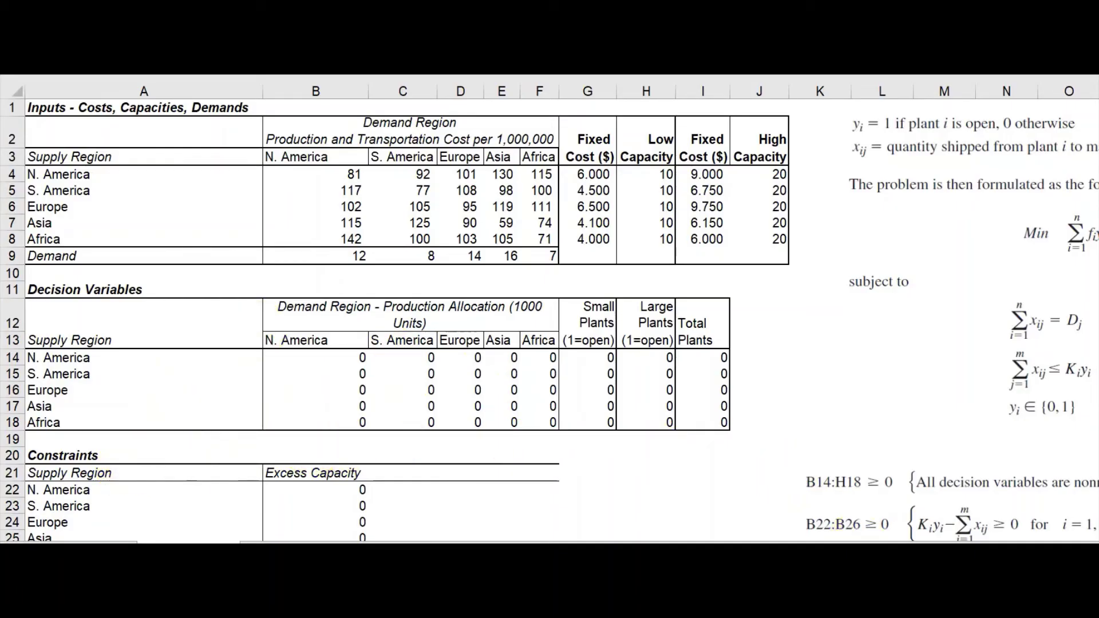
# View the complete integer program formulation beside the tables, including the objective and constraints 5.1 to 5.3
pyautogui.click(315, 455)
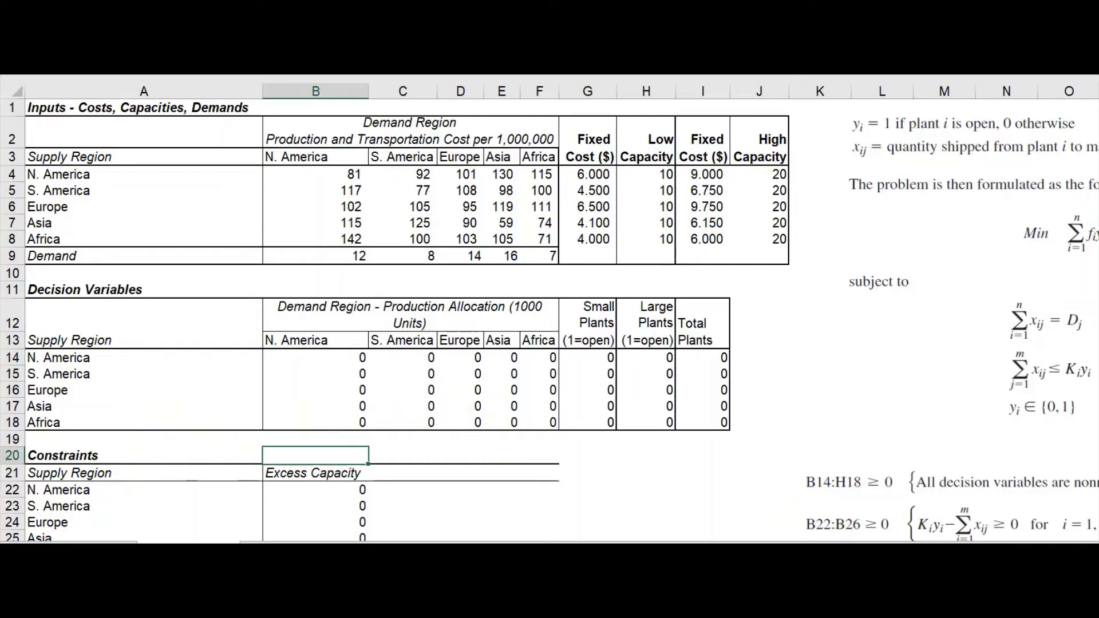
pyautogui.hscroll(2, 549, 309)
pyautogui.hscroll(1, 949, 412)
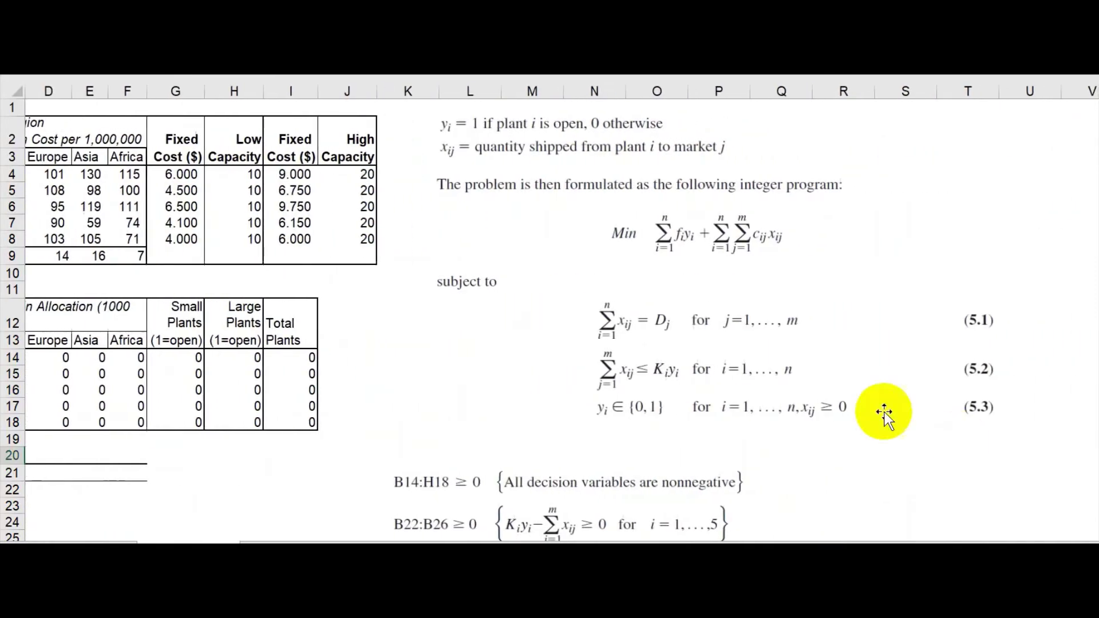
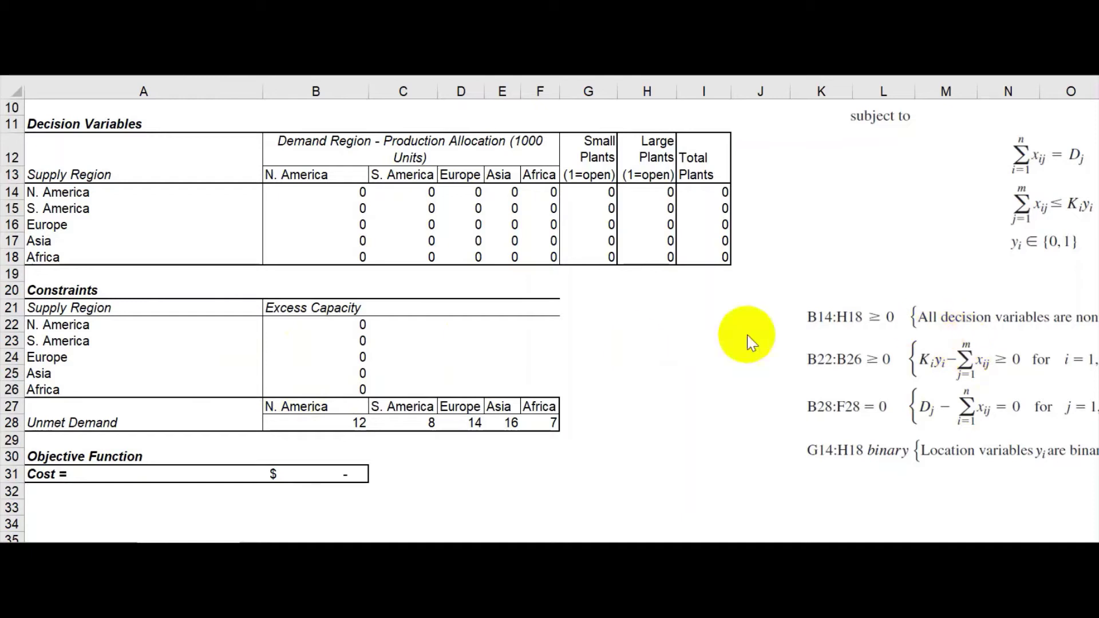
# Inspect the N. America excess capacity formula in B22, tracing its references to the capacities and decision variables without changing it
pyautogui.press('Escape')
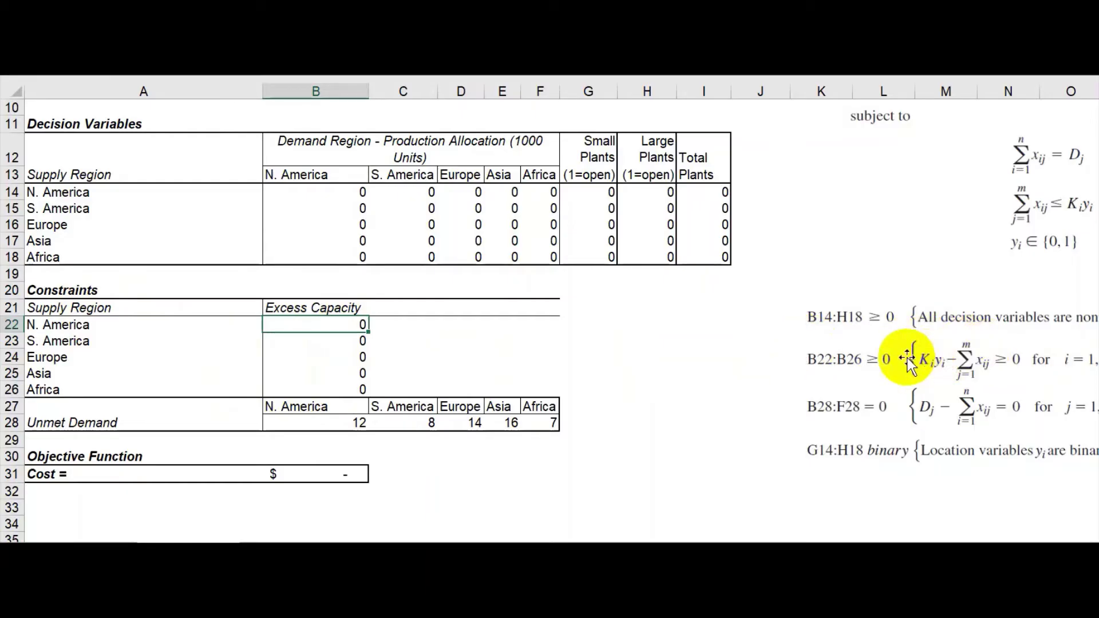
pyautogui.doubleClick(344, 324)
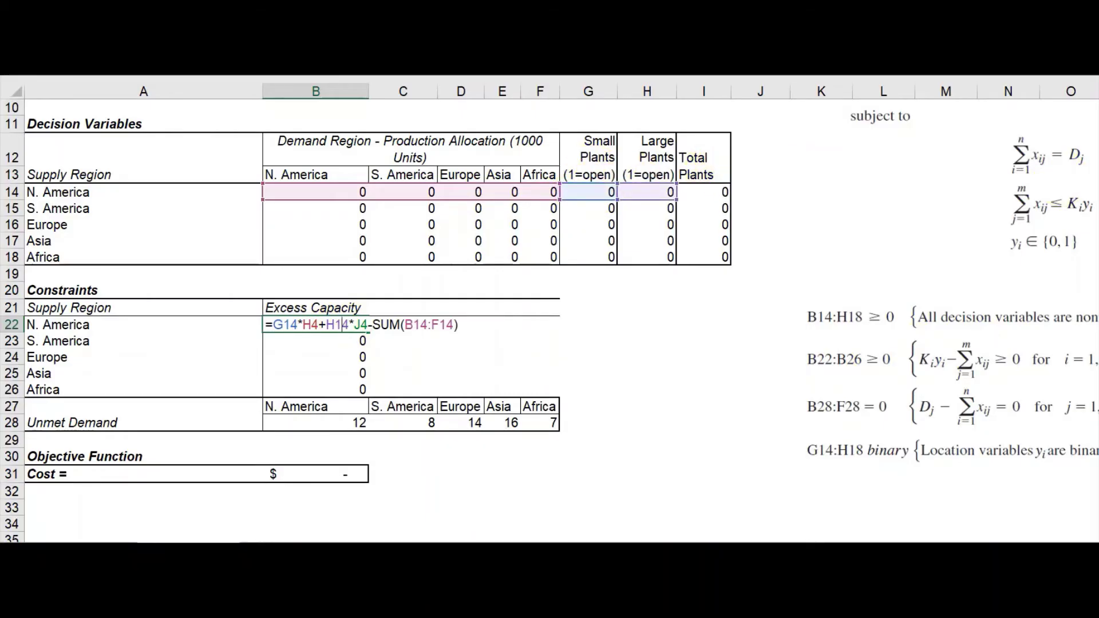
pyautogui.scroll(3, 549, 320)
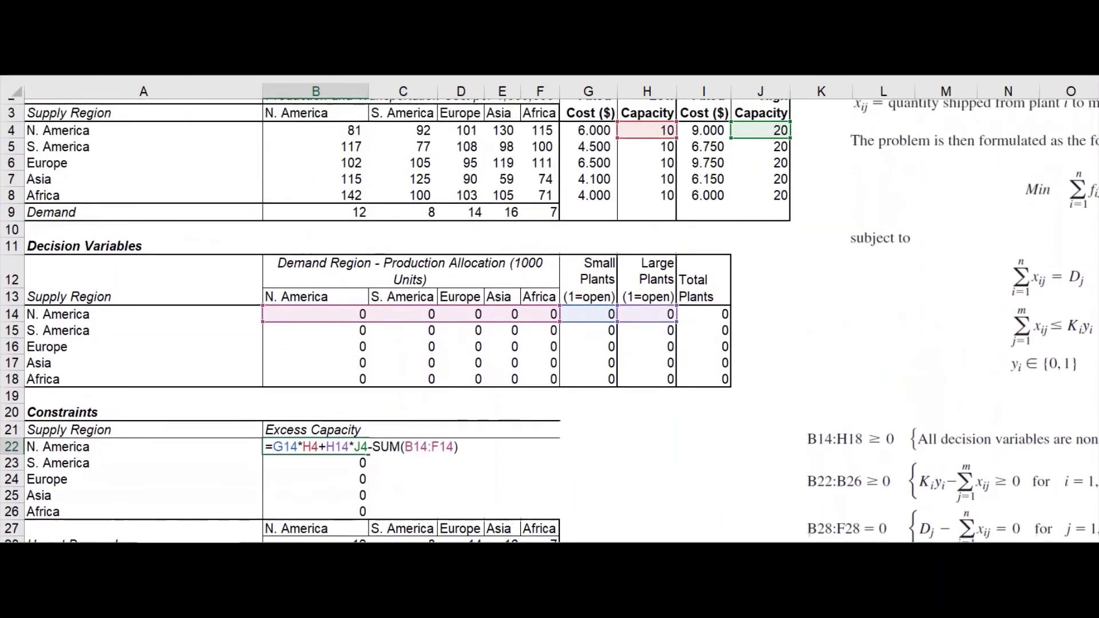
pyautogui.scroll(1, 549, 320)
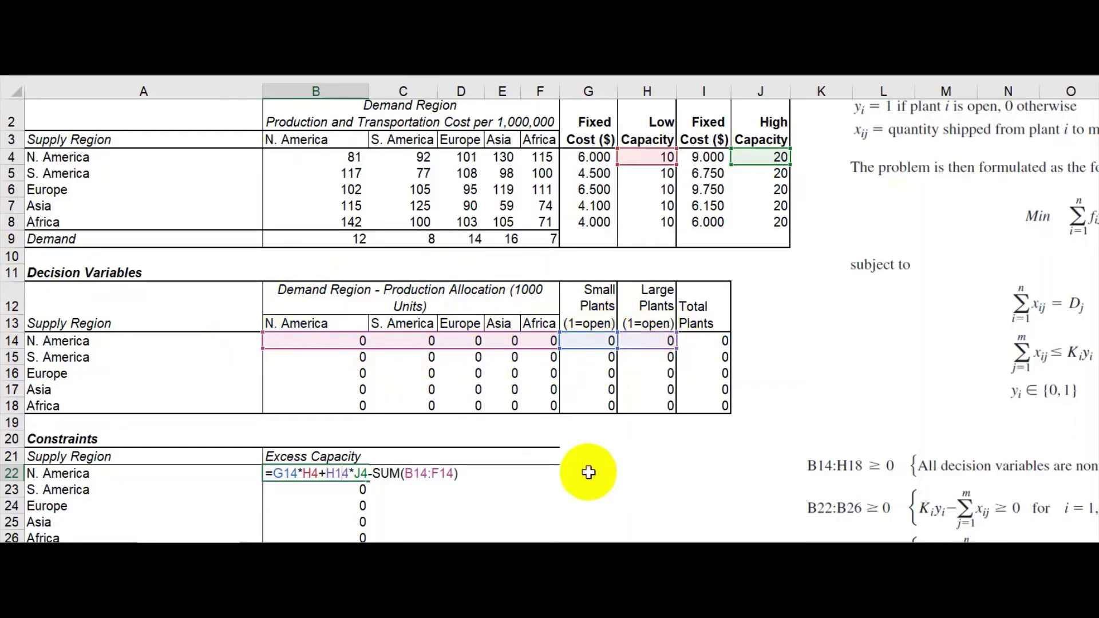
pyautogui.hotkey('ctrl', 'Return')
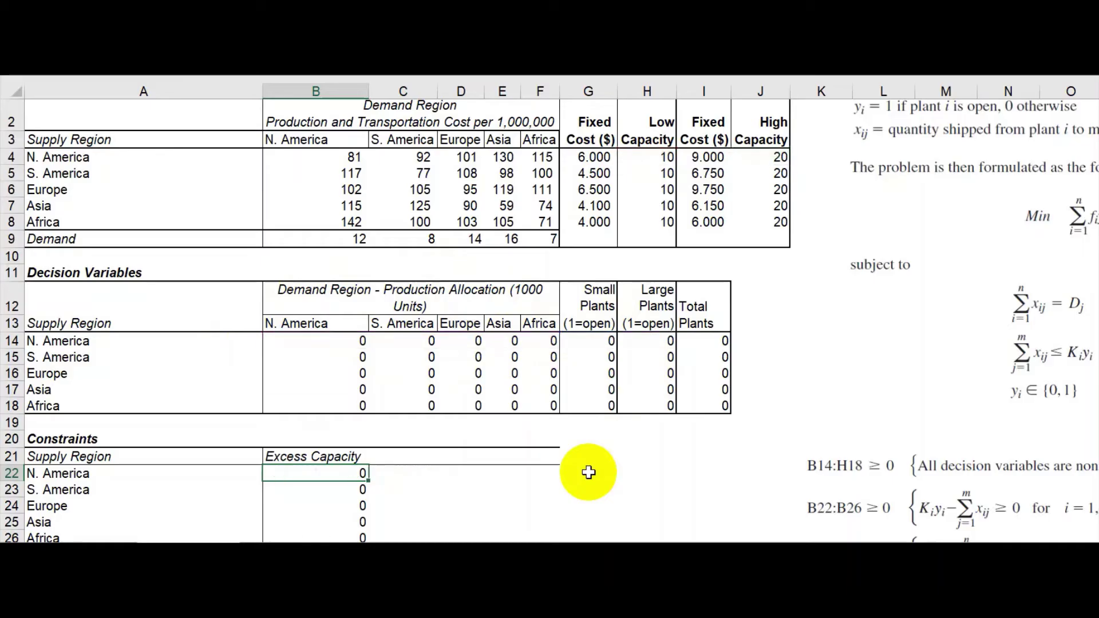
pyautogui.scroll(-1, 760, 375)
pyautogui.scroll(1, 779, 385)
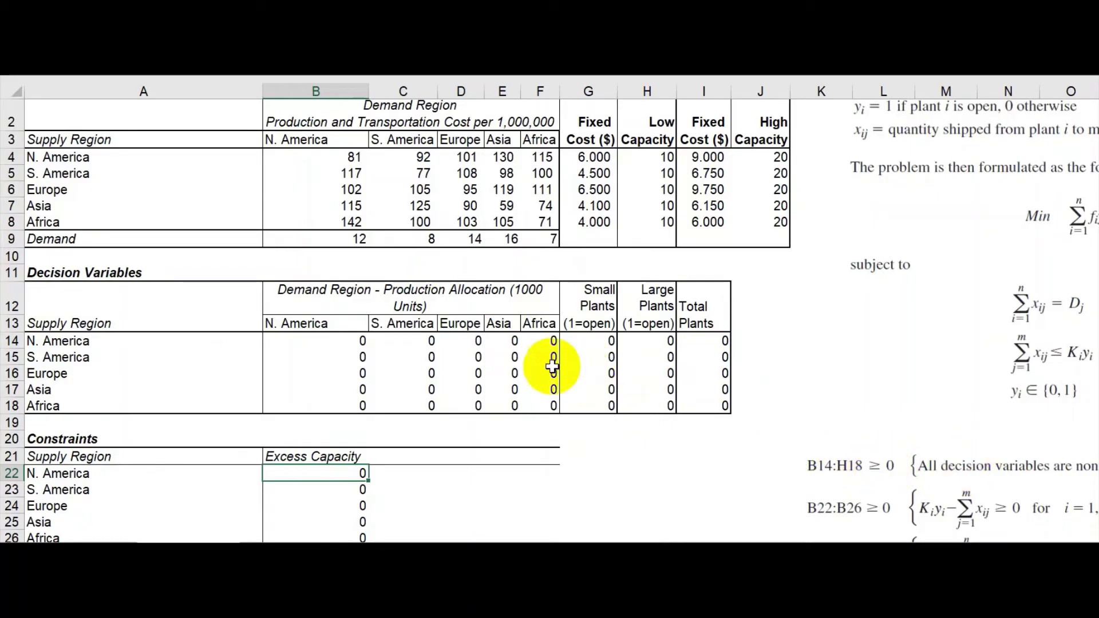
pyautogui.click(326, 339)
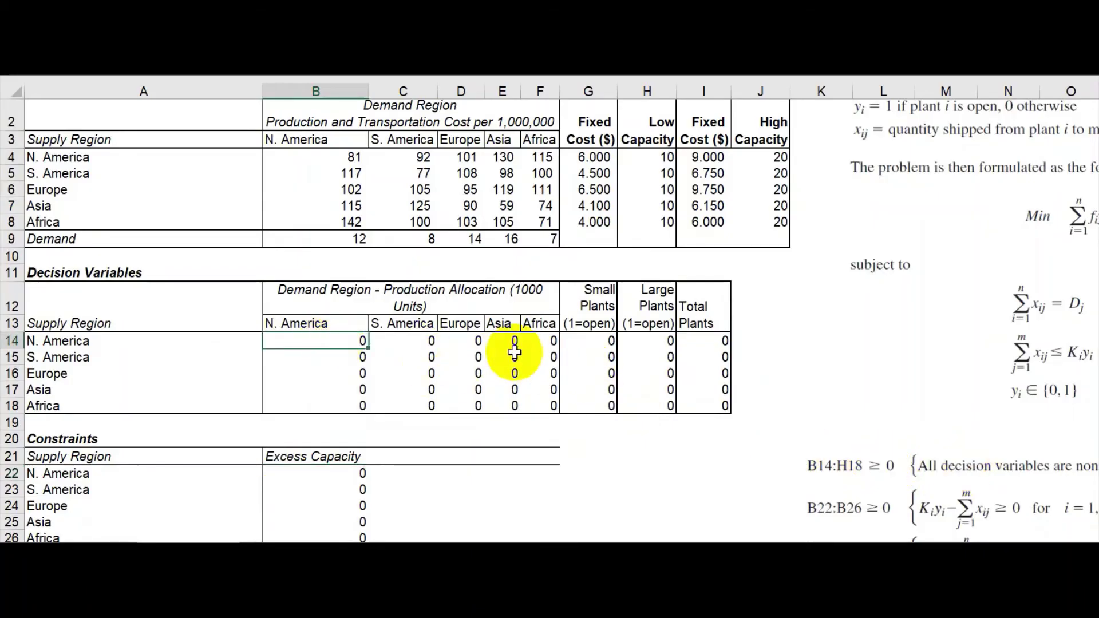
pyautogui.scroll(-2, 780, 379)
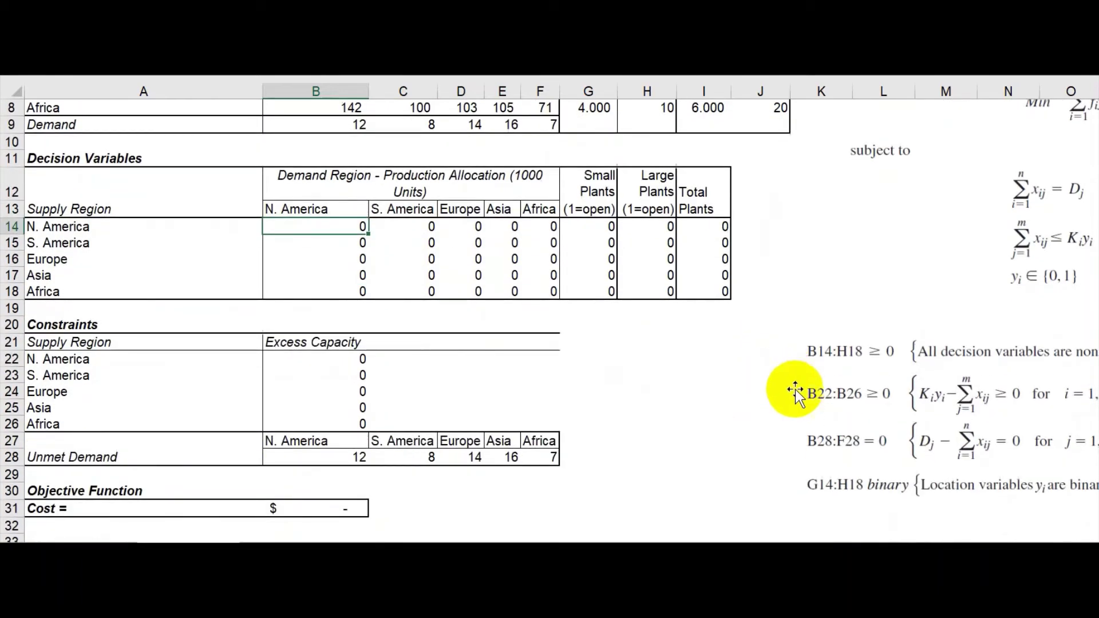
# Inspect the N. America unmet demand formula in B28, tracing its references to the demand and allocation cells without changing it
pyautogui.click(316, 460)
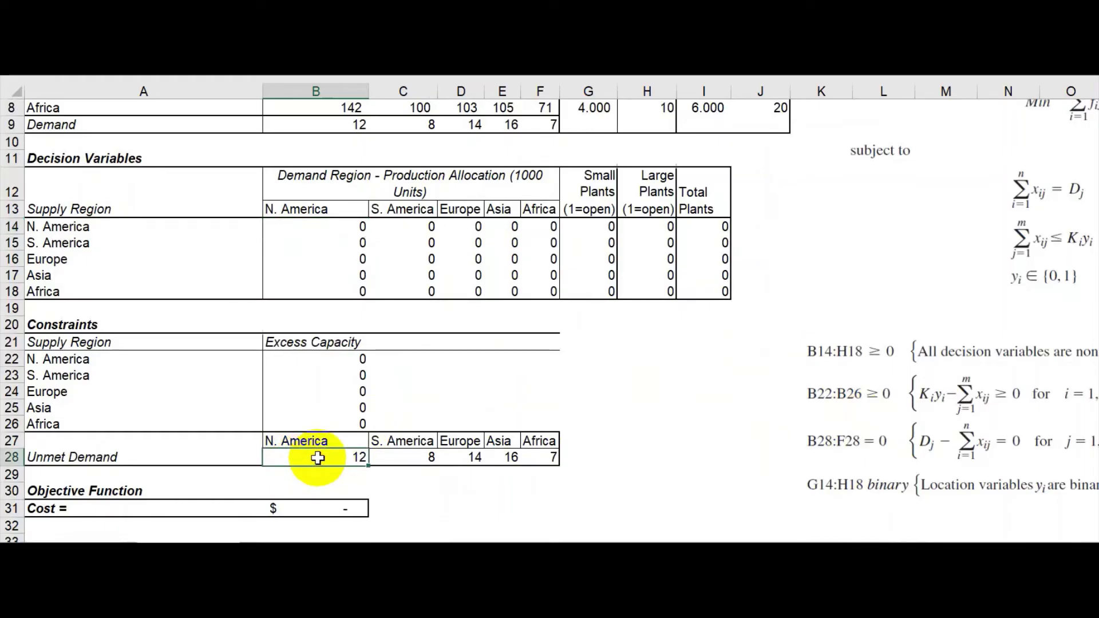
pyautogui.doubleClick(316, 458)
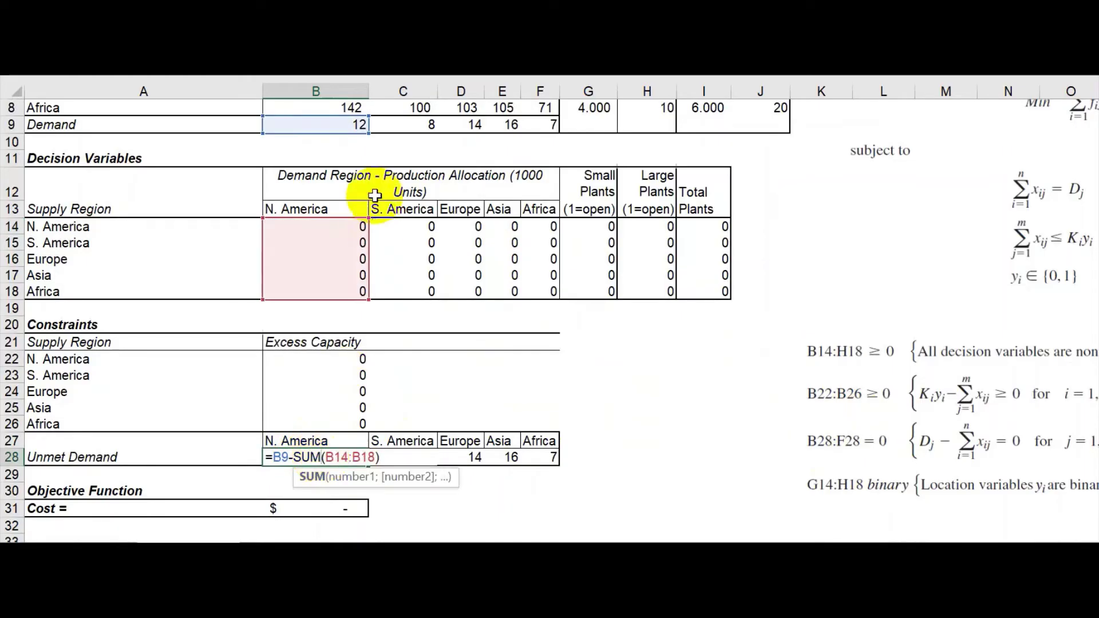
pyautogui.scroll(3, 372, 209)
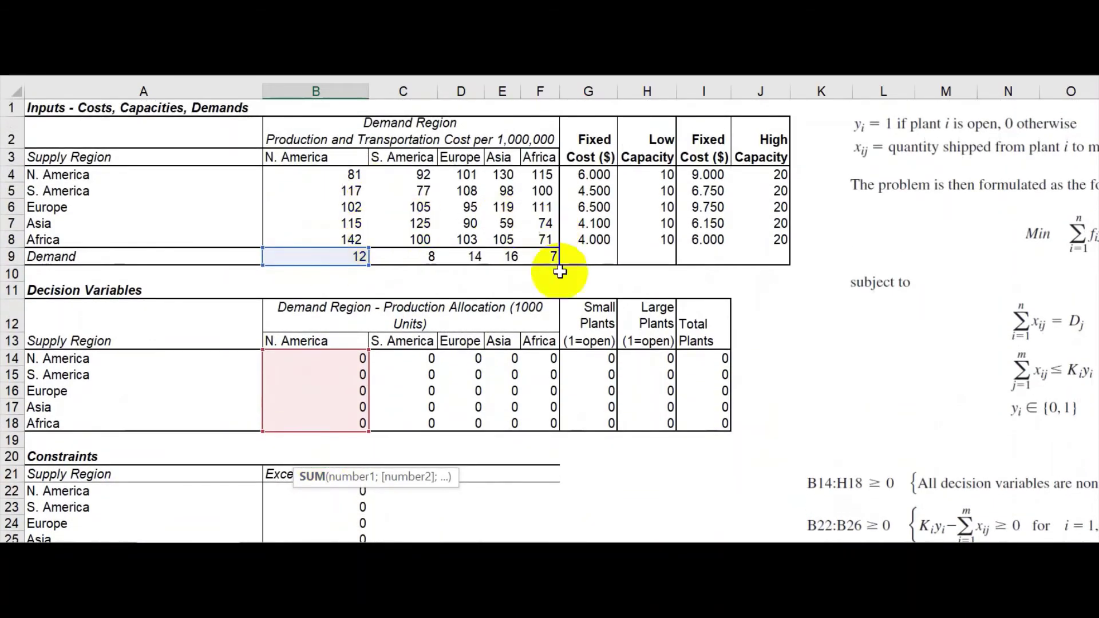
pyautogui.scroll(-2, 457, 280)
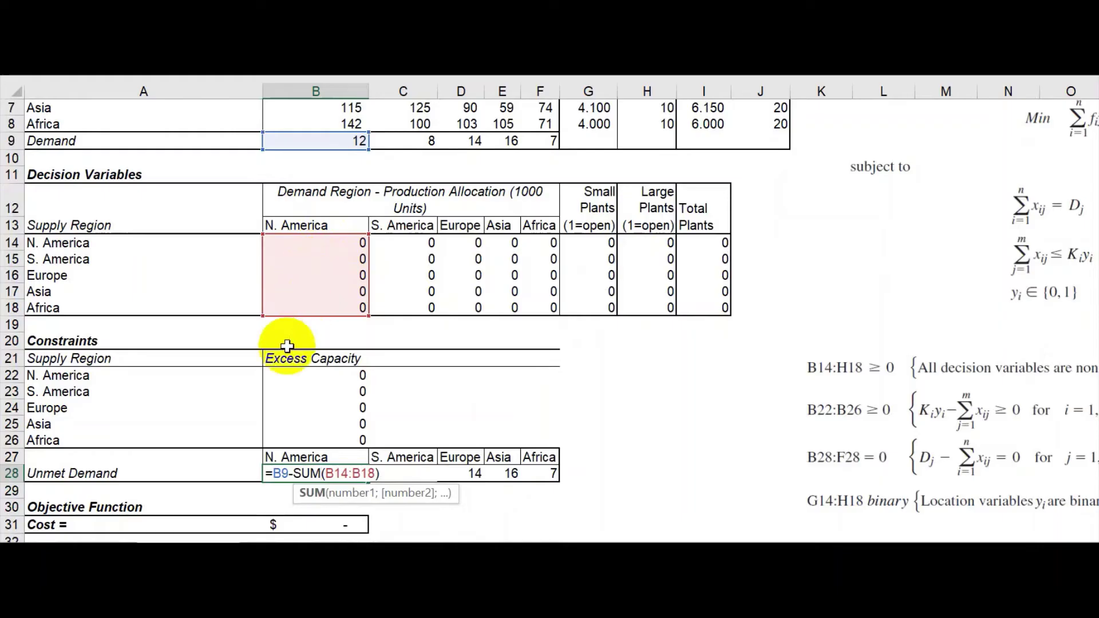
pyautogui.scroll(-1, 287, 348)
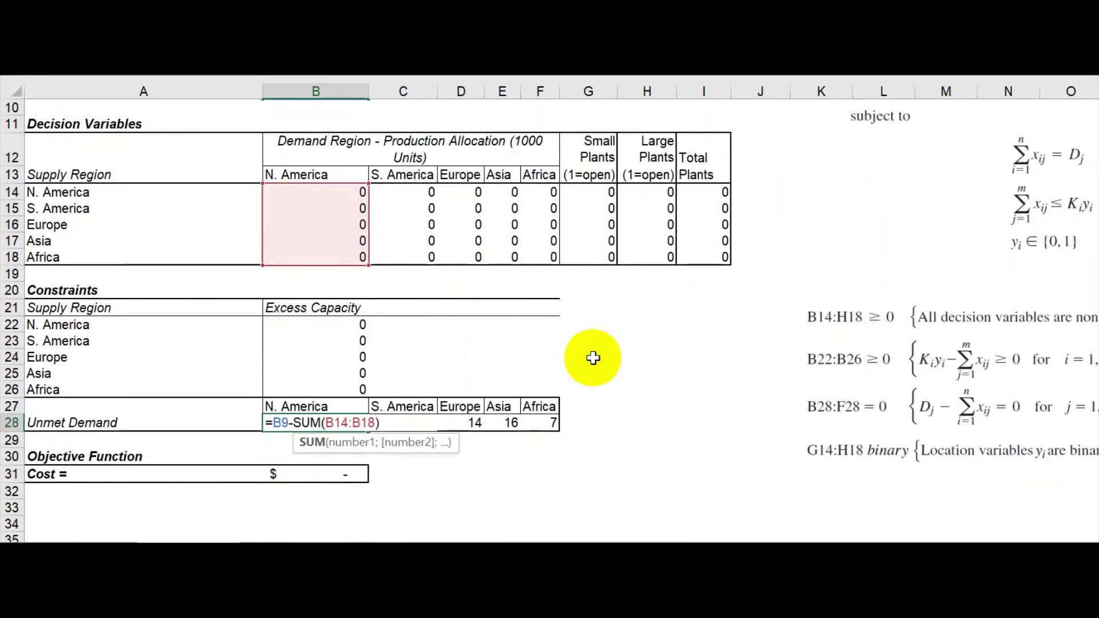
pyautogui.hotkey('ctrl', 'Return')
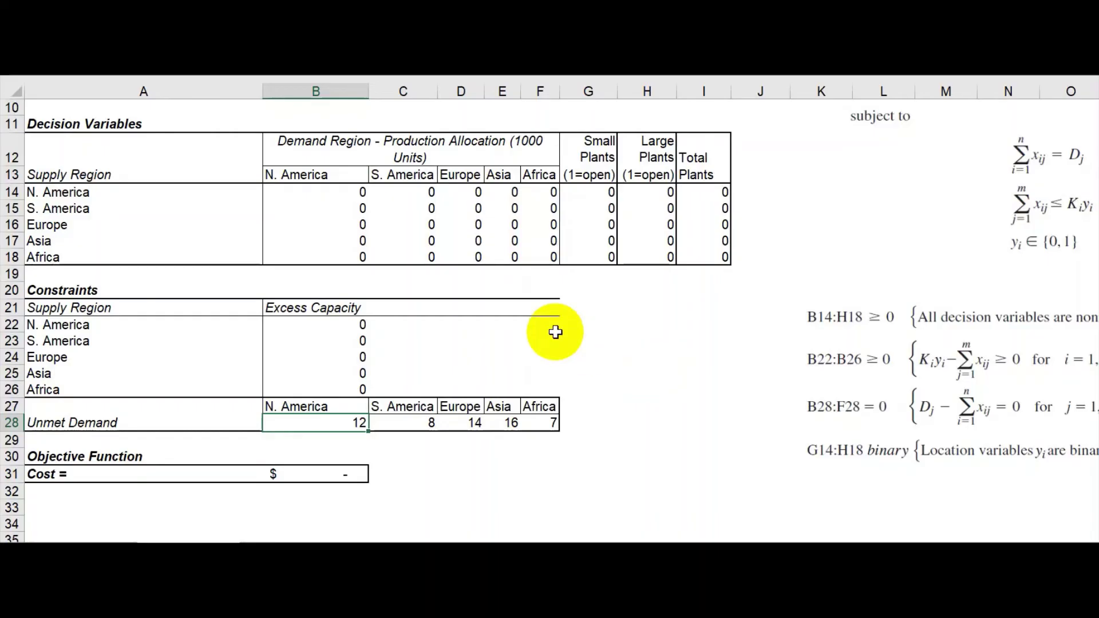
# Select the cost cell B31, open the Solver parameters and check the objective cell, keeping the worksheet tables in view
pyautogui.scroll(3, 555, 331)
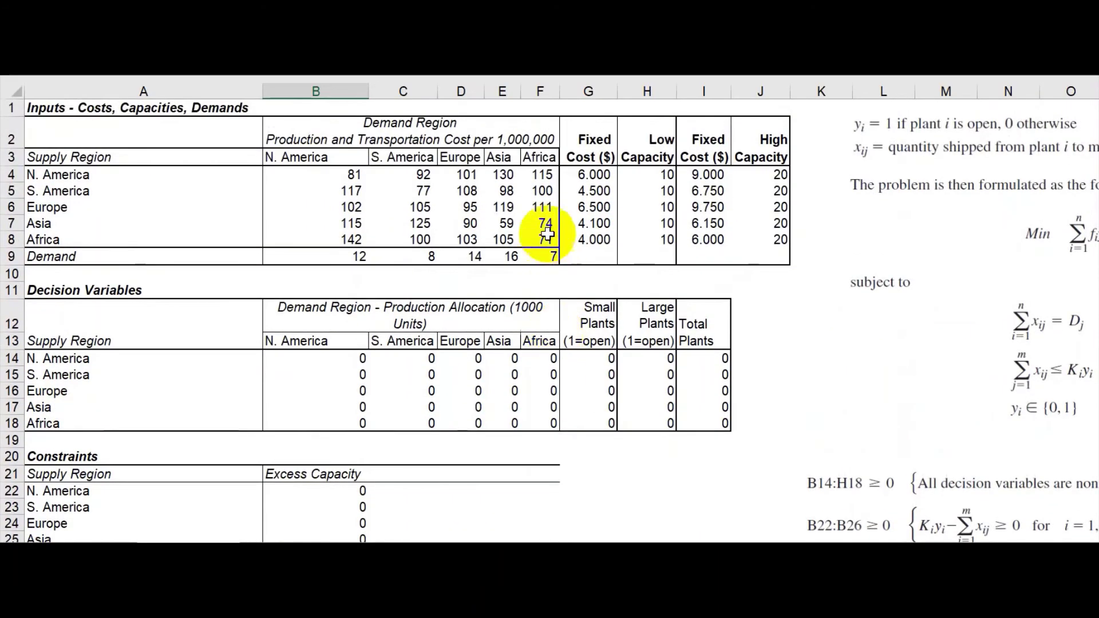
pyautogui.scroll(-3, 319, 193)
pyautogui.scroll(-1, 319, 207)
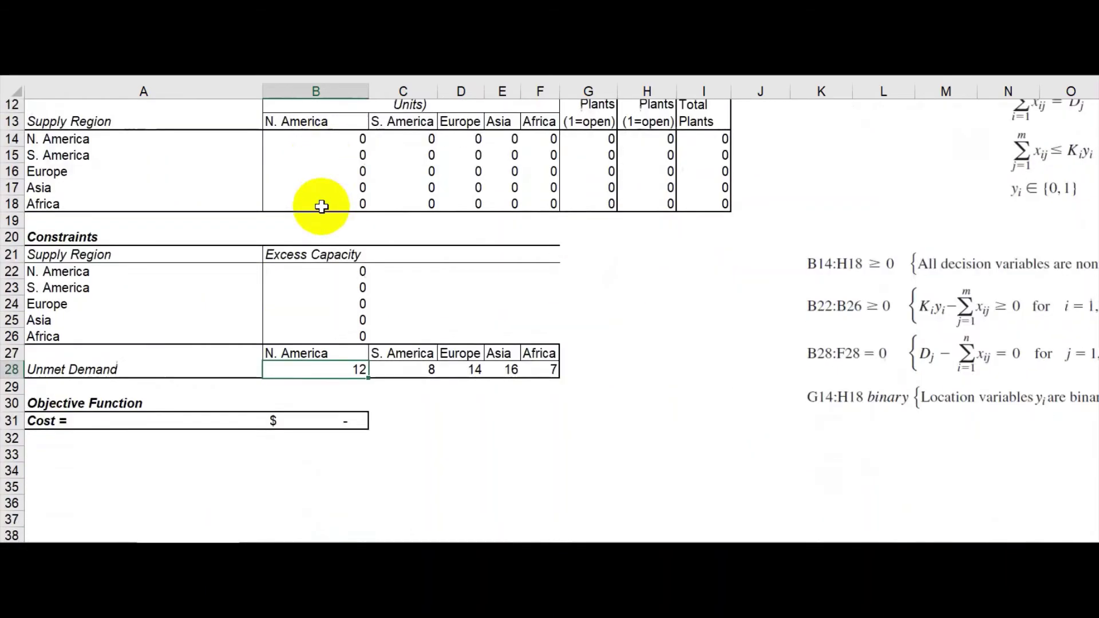
pyautogui.scroll(1, 161, 208)
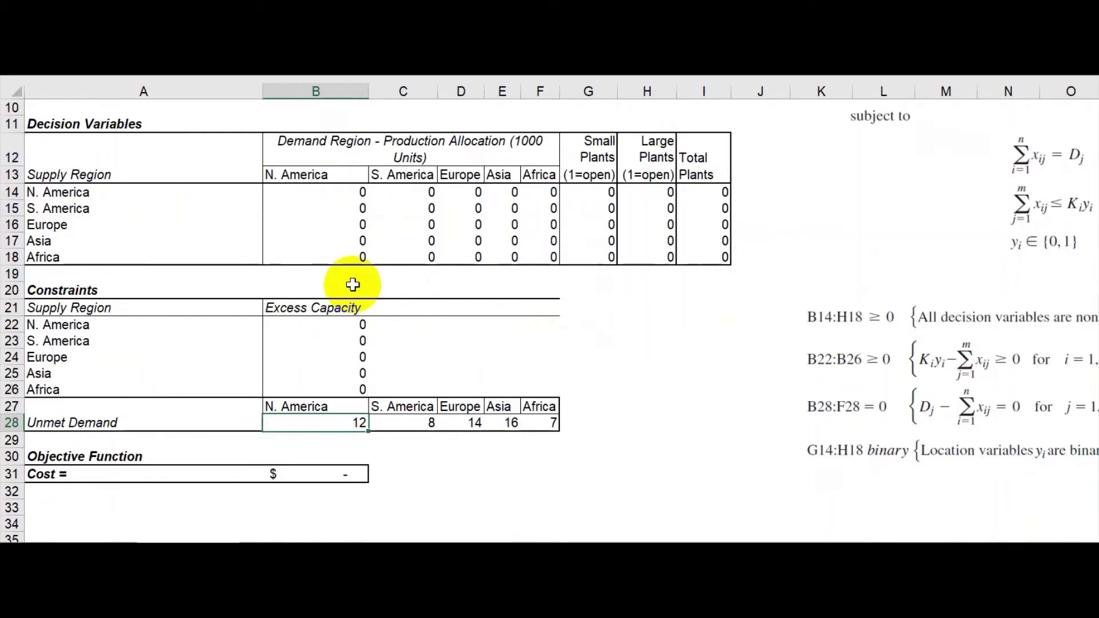
pyautogui.click(351, 475)
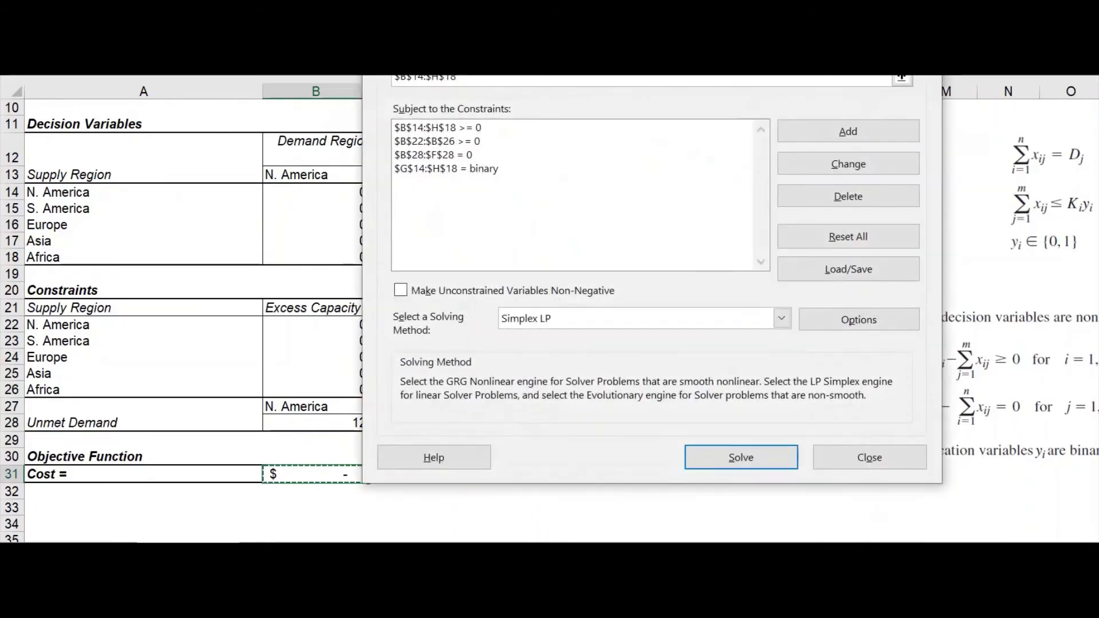
pyautogui.moveTo(553, 0); pyautogui.dragTo(591, 120)
pyautogui.click(712, 166)
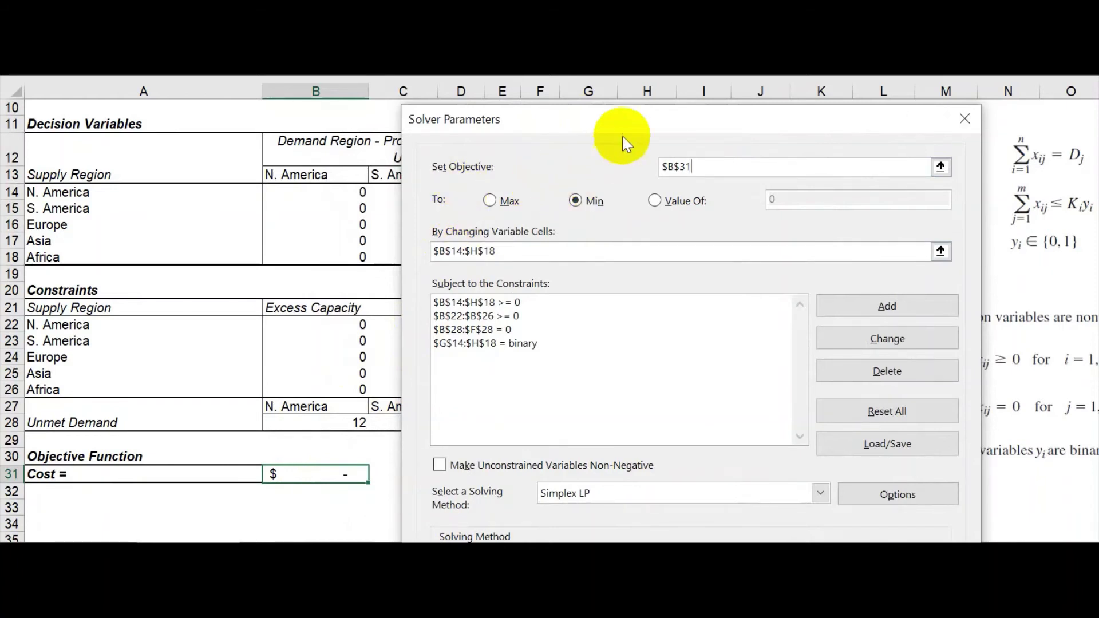
pyautogui.moveTo(630, 122); pyautogui.dragTo(768, 60)
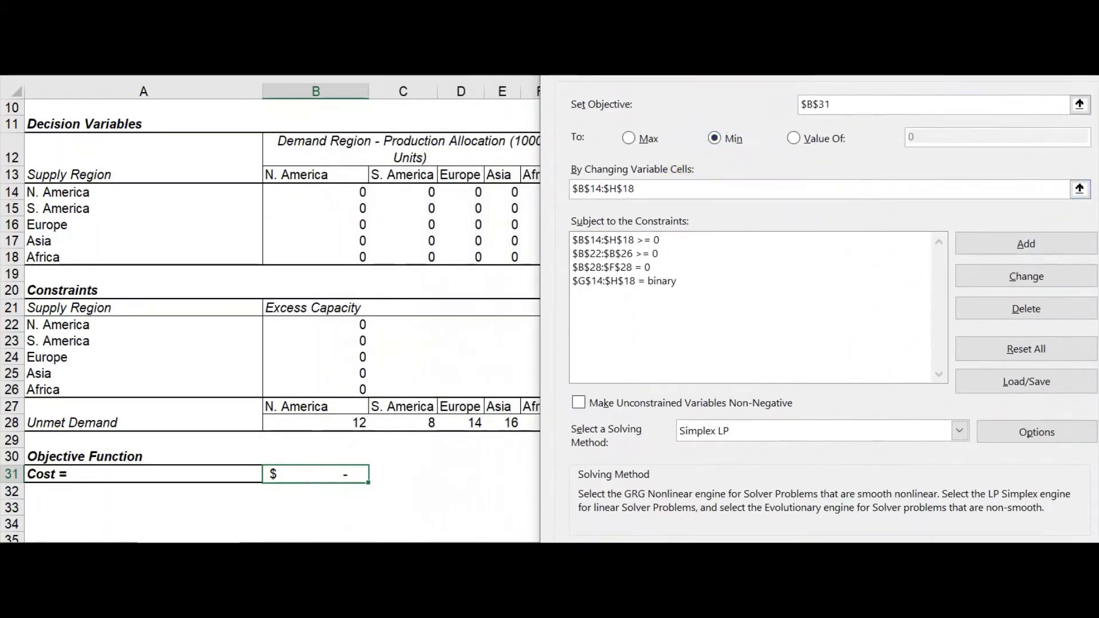
# Compare Solver's changing variable cells $B$14:$H$18 with the decision variables table on the sheet
pyautogui.scroll(3, 270, 320)
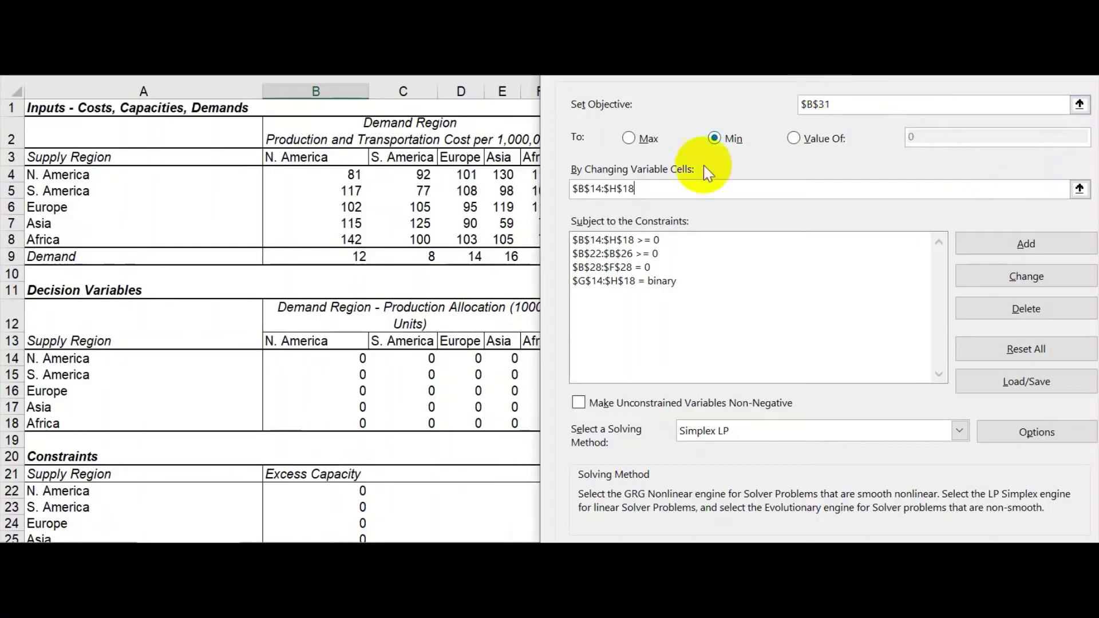
pyautogui.moveTo(837, 58); pyautogui.dragTo(856, 263)
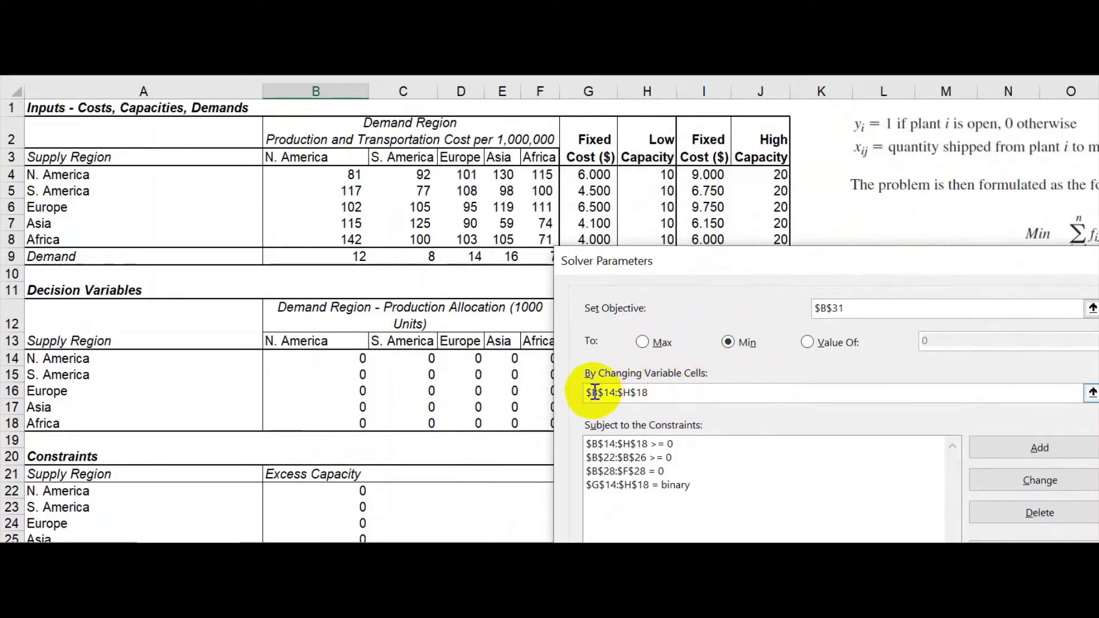
pyautogui.moveTo(830, 267); pyautogui.dragTo(1096, 150)
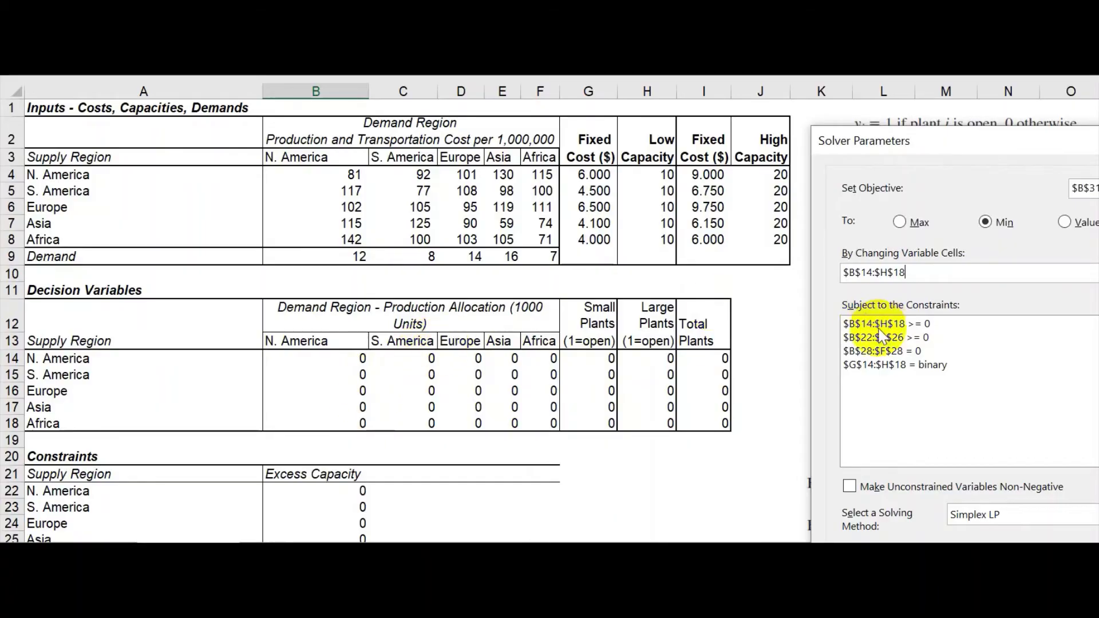
pyautogui.click(920, 267)
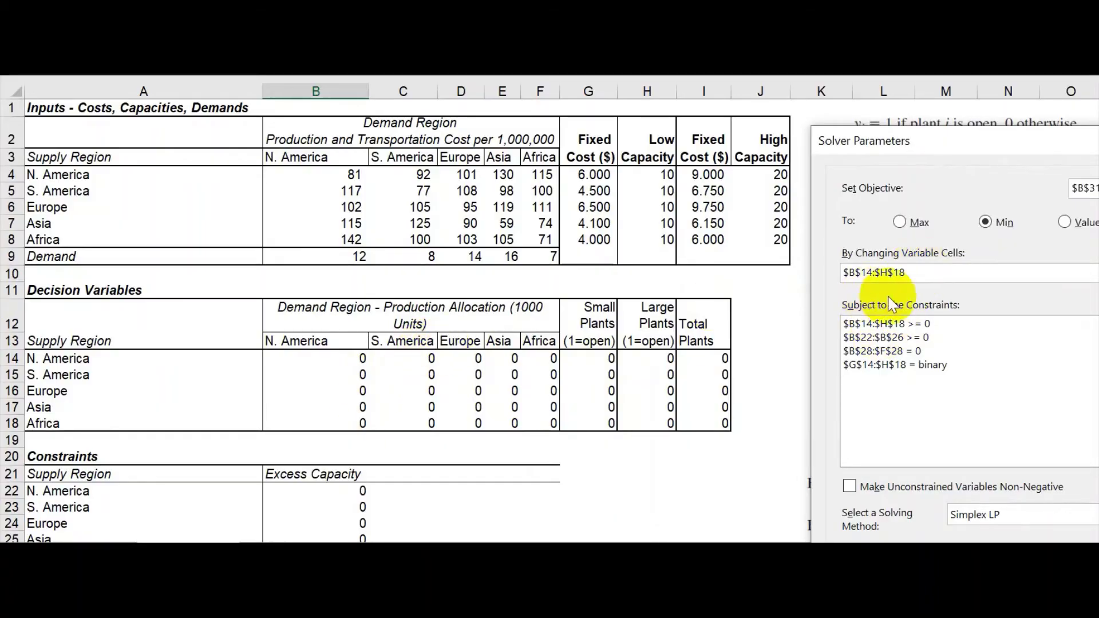
# Check the nonnegativity constraint on $B$14:$H$18 in Solver against the range of changing variable cells
pyautogui.moveTo(1022, 146); pyautogui.dragTo(774, 42)
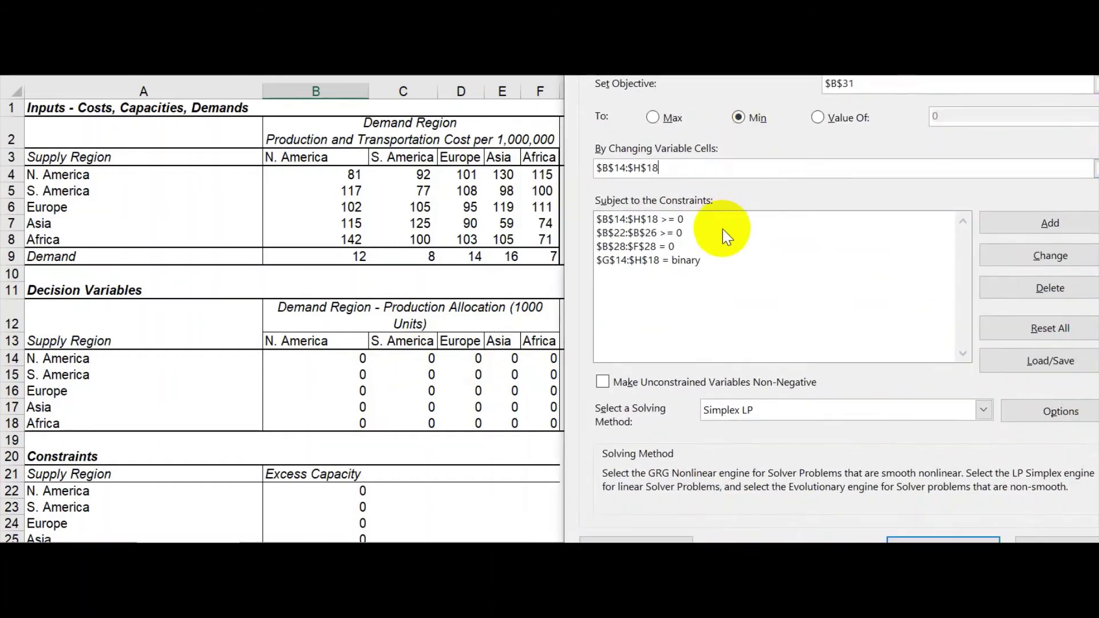
pyautogui.click(648, 223)
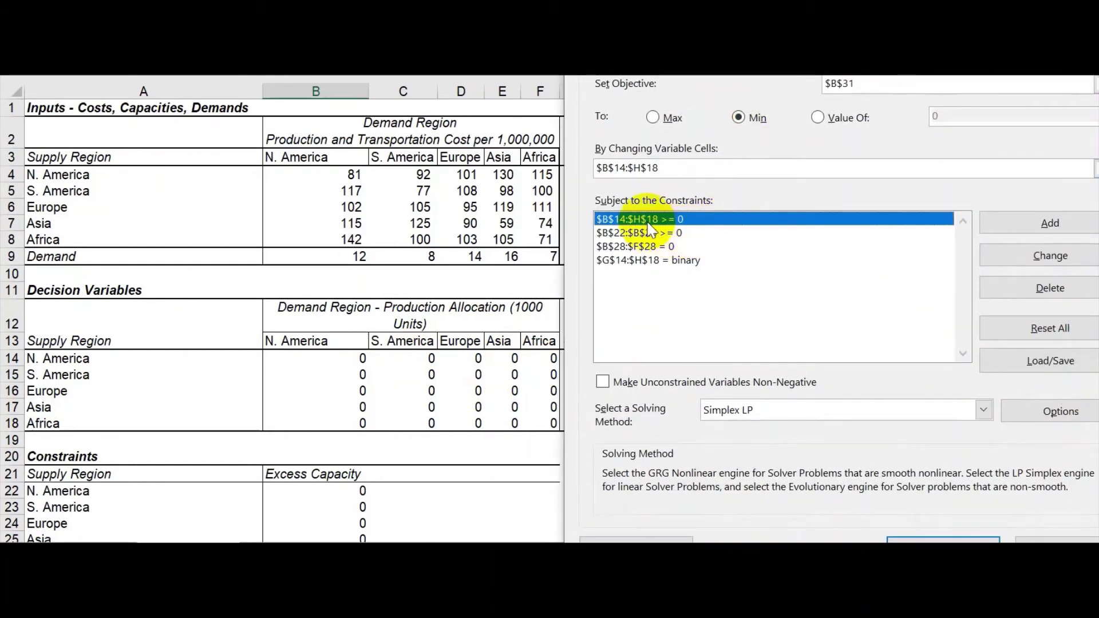
pyautogui.click(661, 168)
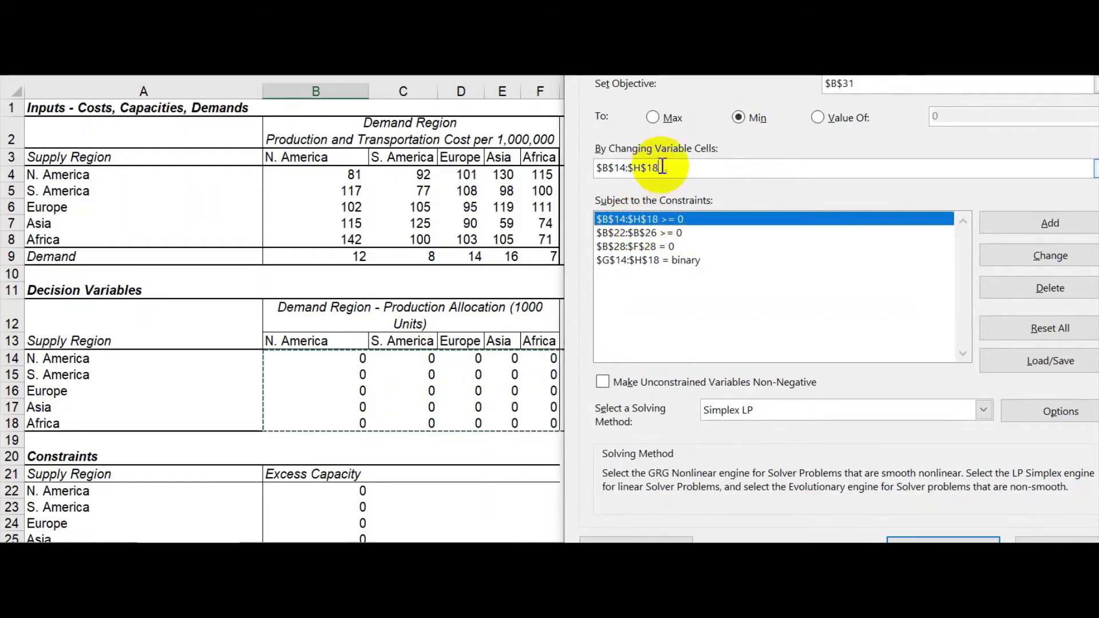
pyautogui.click(645, 172)
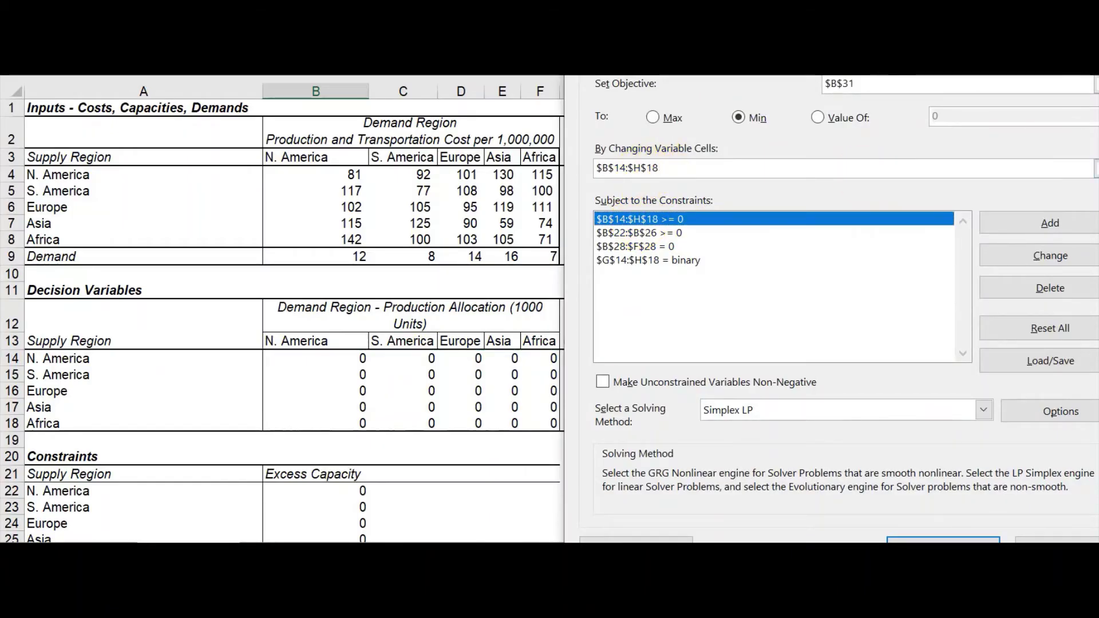
# Check Solver's $B$22:$B$26 >= 0 and $B$28:$F$28 = 0 constraints against the excess capacity and unmet demand cells
pyautogui.scroll(-1, 281, 309)
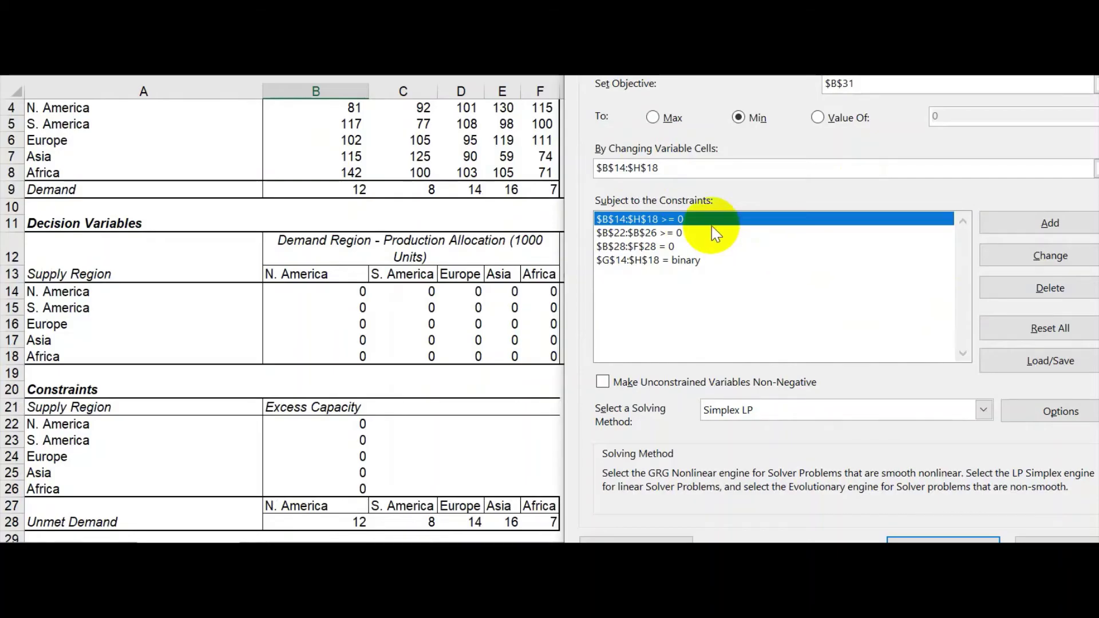
pyautogui.moveTo(777, 51); pyautogui.dragTo(873, 183)
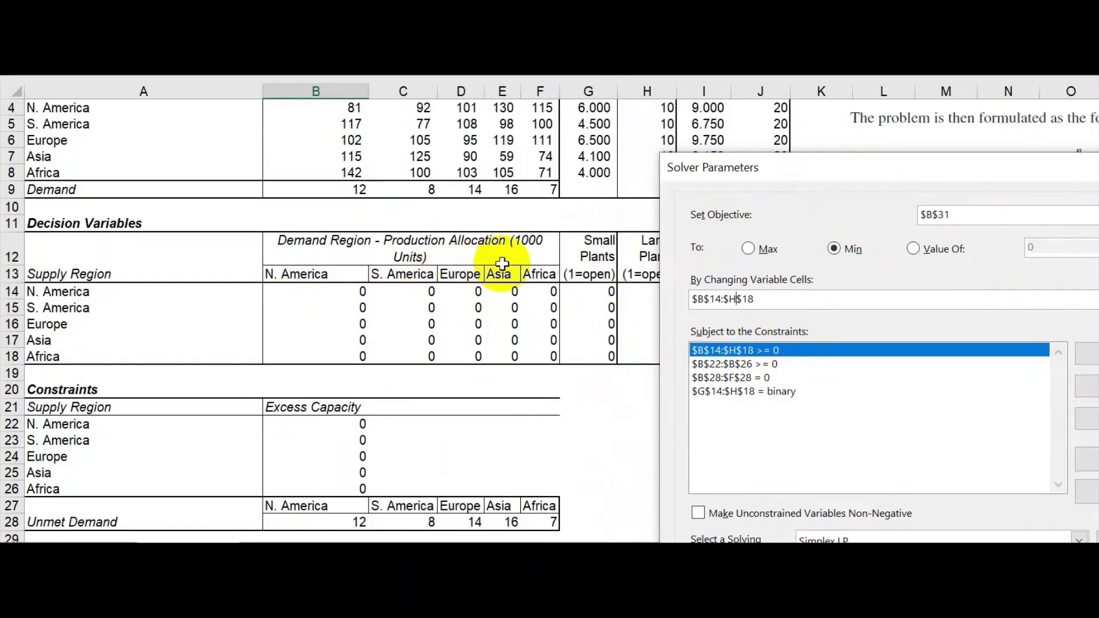
pyautogui.click(711, 364)
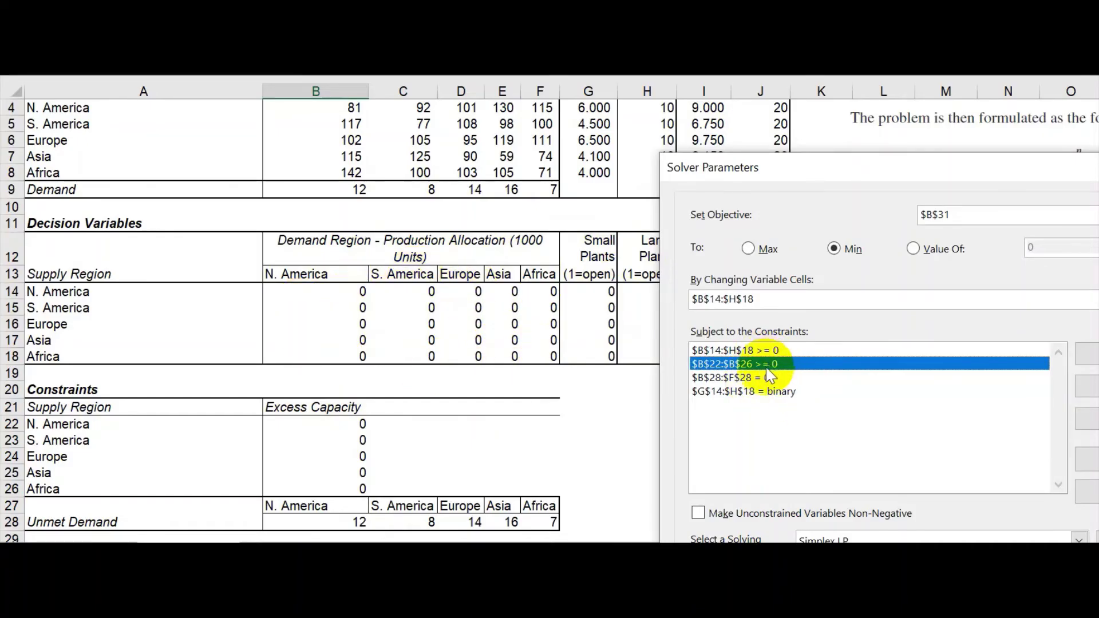
pyautogui.click(723, 378)
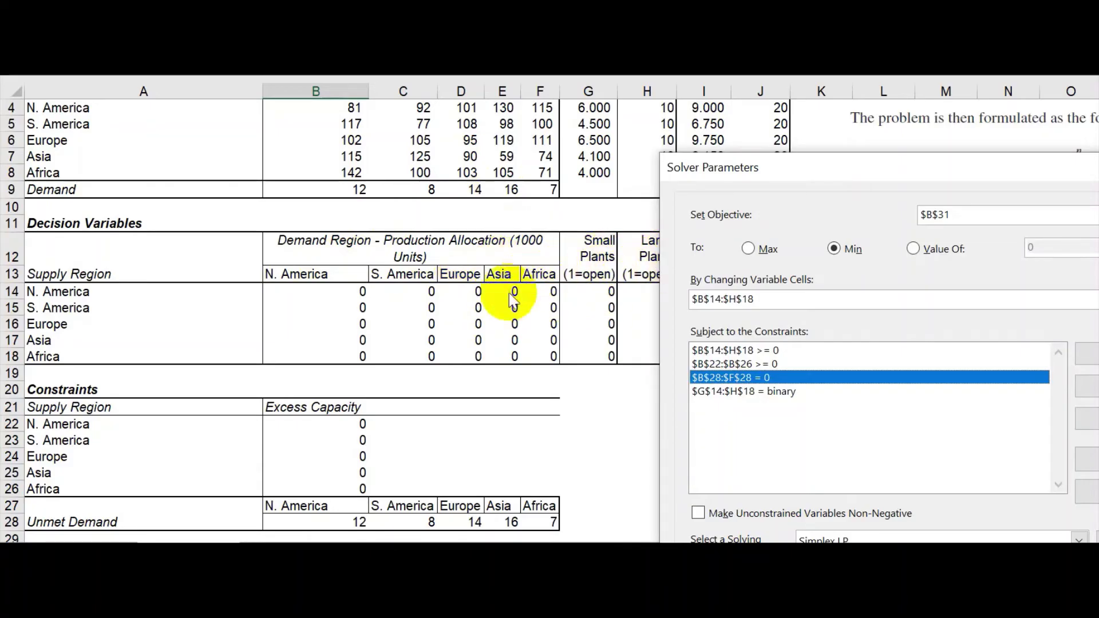
# Check Solver's $G$14:$H$18 binary constraint against the small and large plant columns of the decision variables table
pyautogui.click(755, 393)
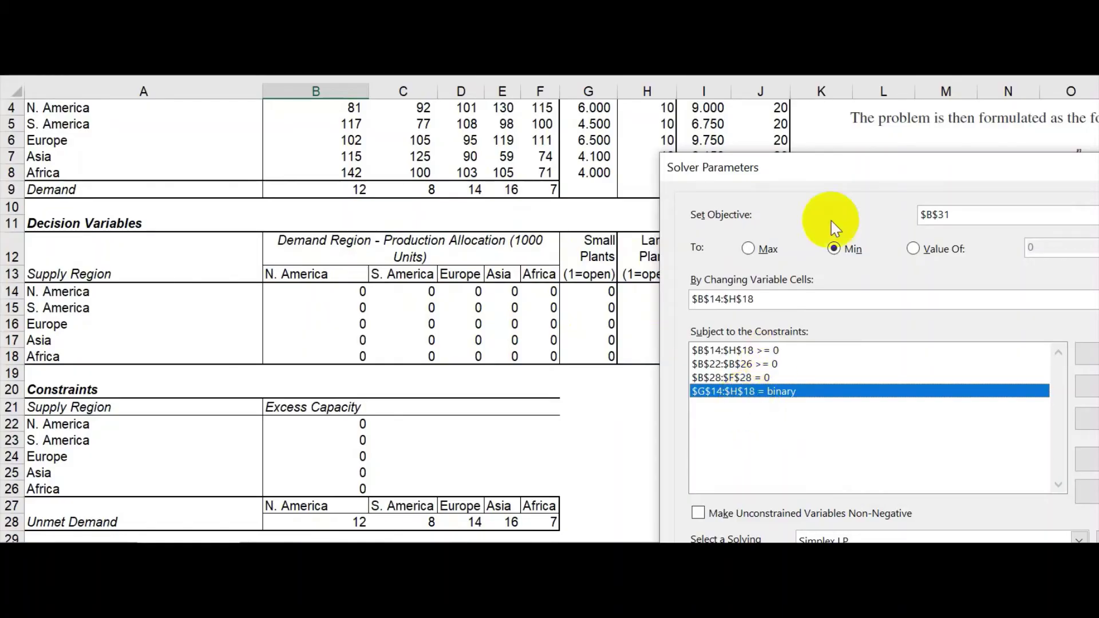
pyautogui.moveTo(838, 169); pyautogui.dragTo(823, 259)
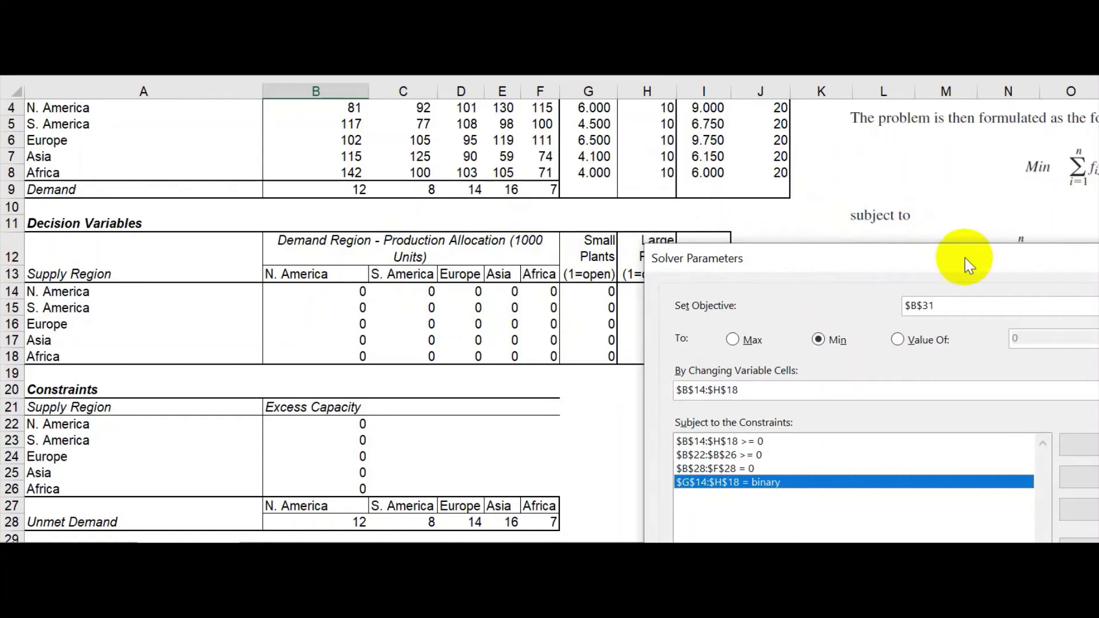
pyautogui.moveTo(979, 263); pyautogui.dragTo(1027, 35)
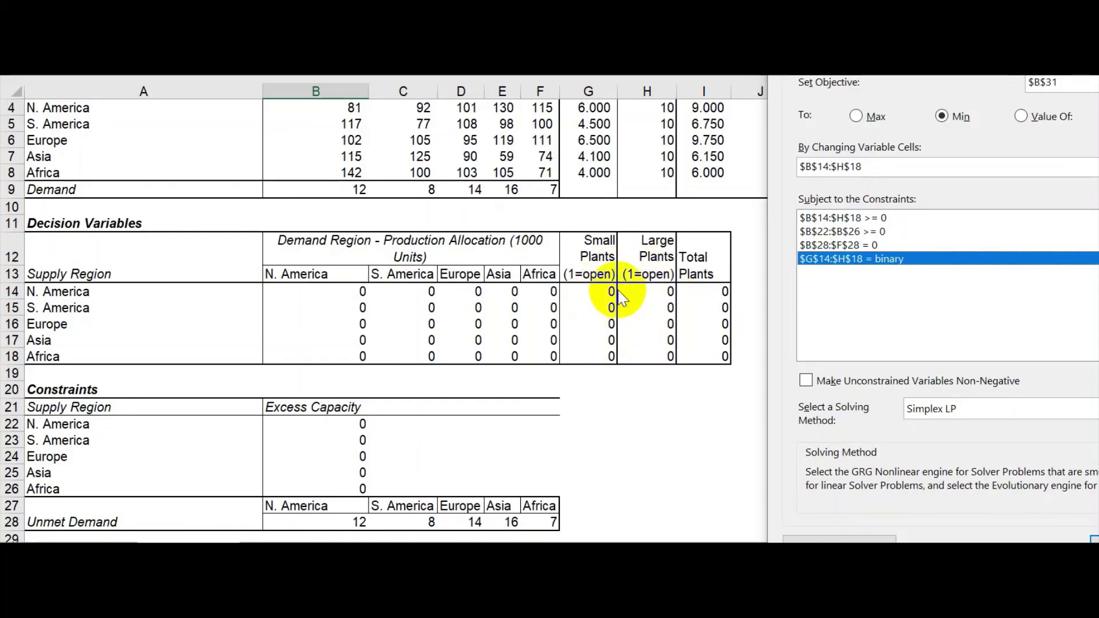
# Solve the model with Simplex LP and keep the Solver solution
pyautogui.moveTo(967, 50); pyautogui.dragTo(774, 2)
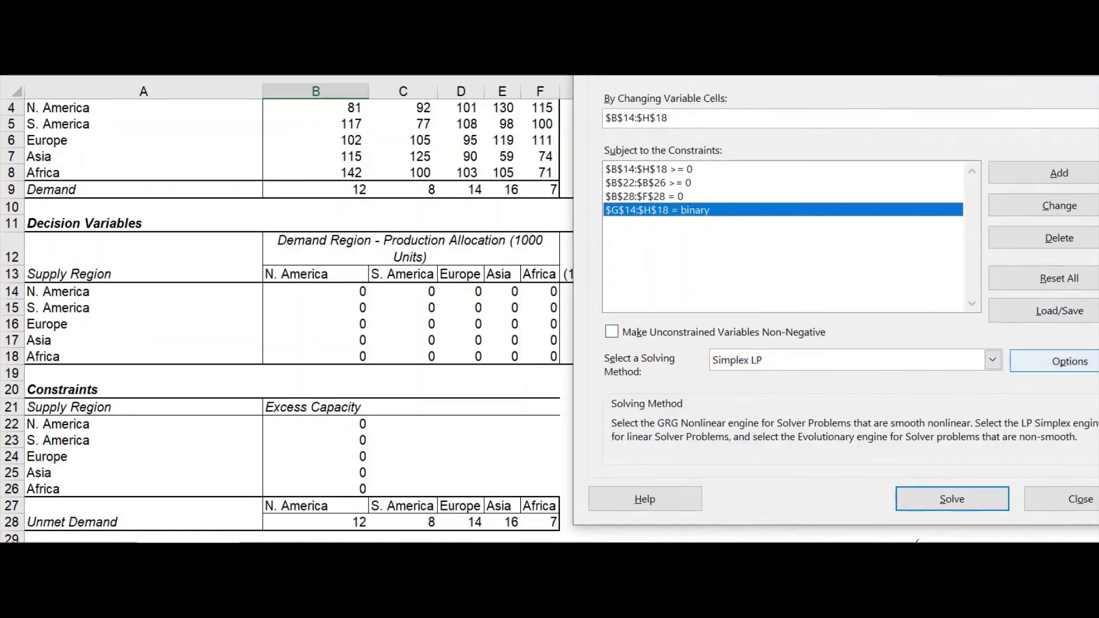
pyautogui.click(938, 509)
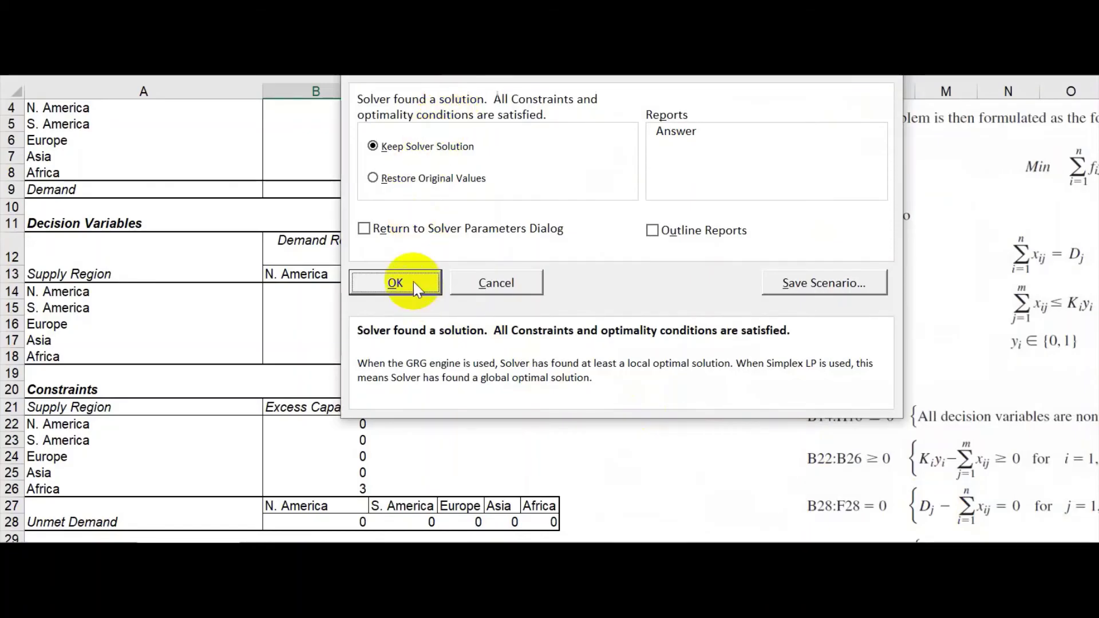
pyautogui.click(414, 282)
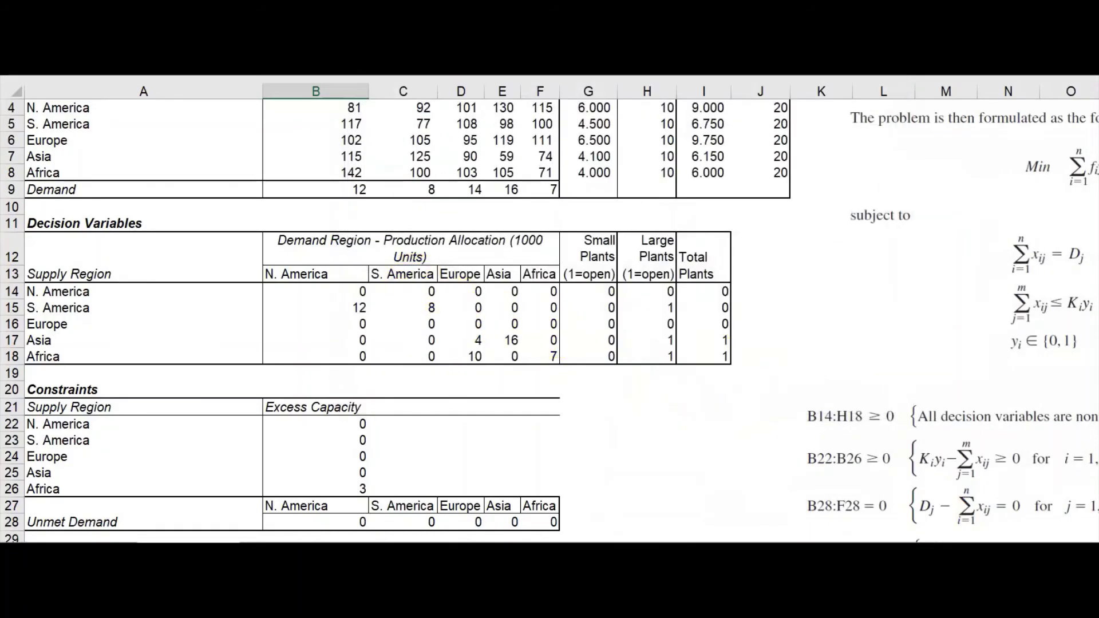
# Examine the optimised cost in B31 and the S. America large plant decision in H15
pyautogui.scroll(-3, 319, 457)
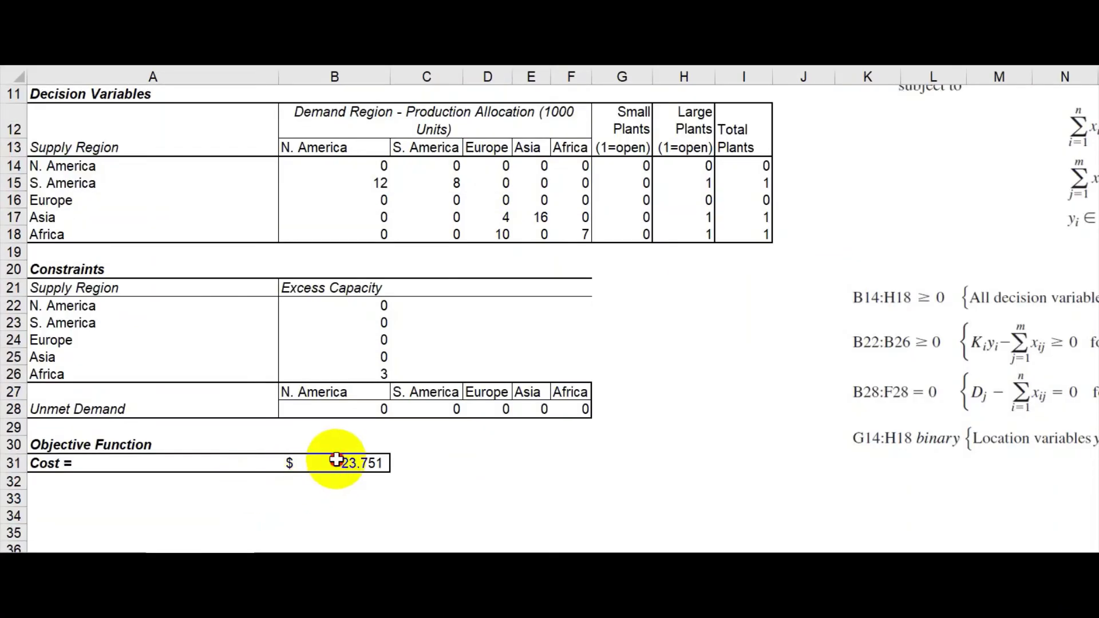
pyautogui.click(336, 459)
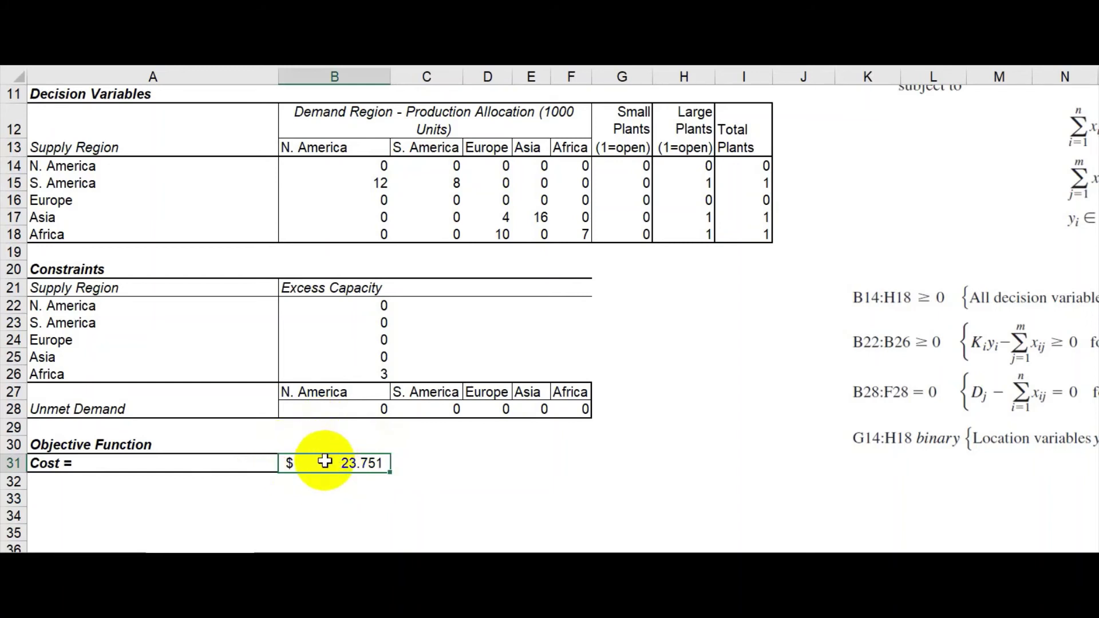
pyautogui.scroll(1, 451, 279)
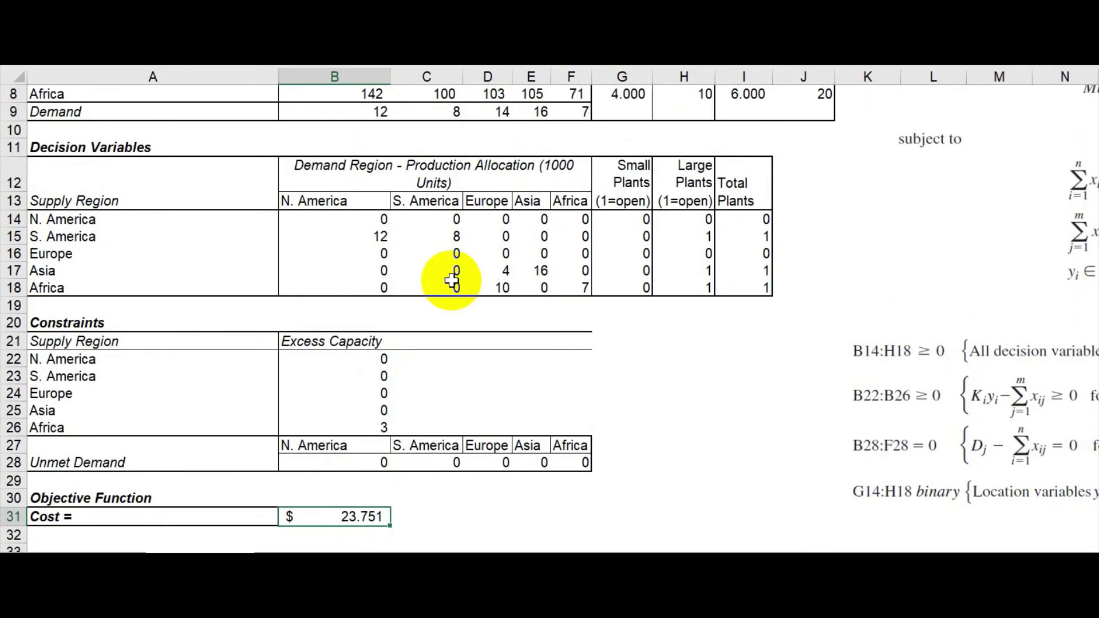
pyautogui.click(707, 235)
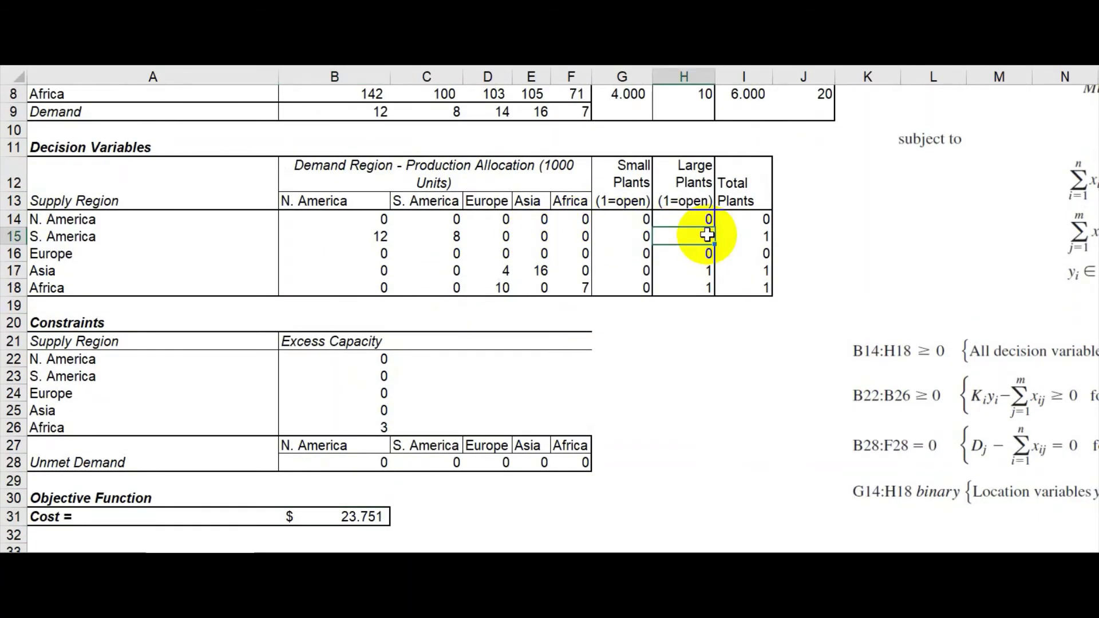
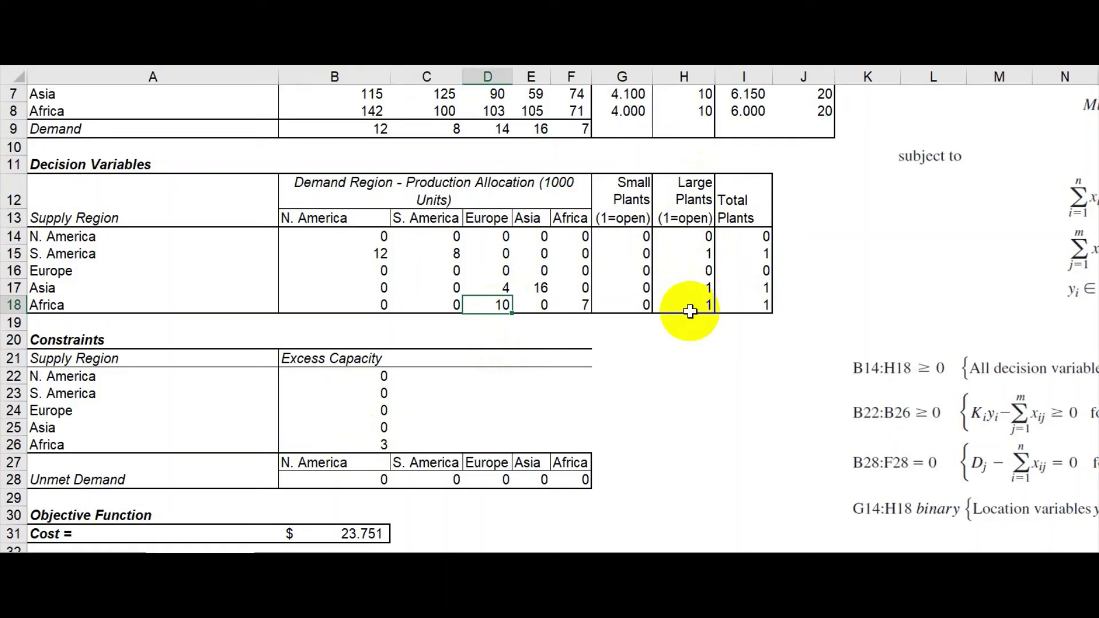
# Check Africa's large plant decision, its Europe and Africa allocations and its excess capacity, then review them against the input tables
pyautogui.click(691, 307)
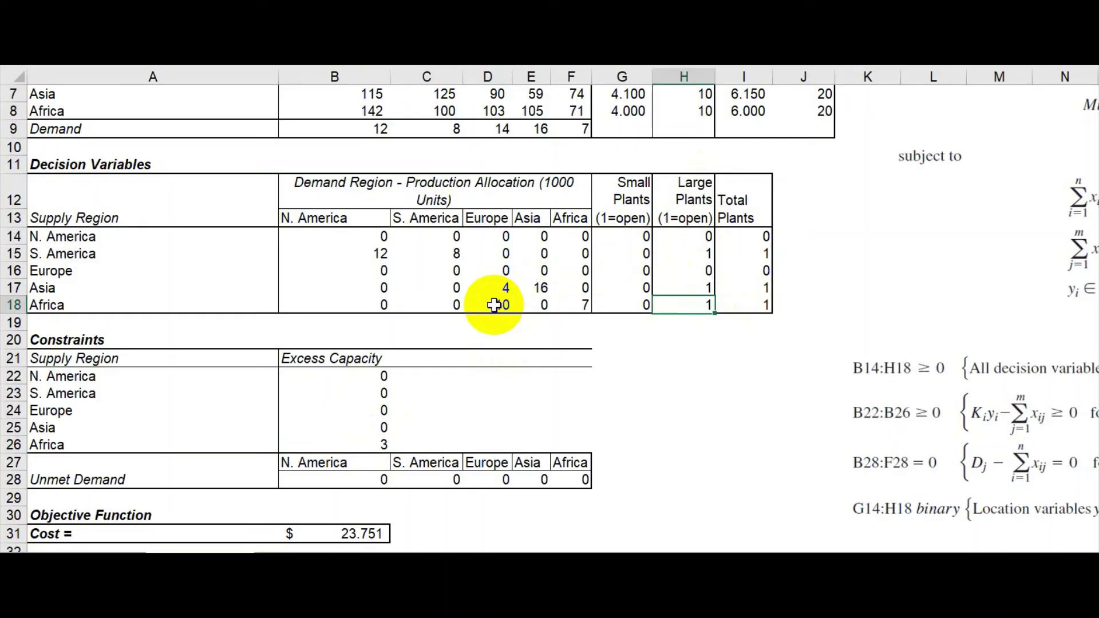
pyautogui.click(494, 305)
pyautogui.click(581, 305)
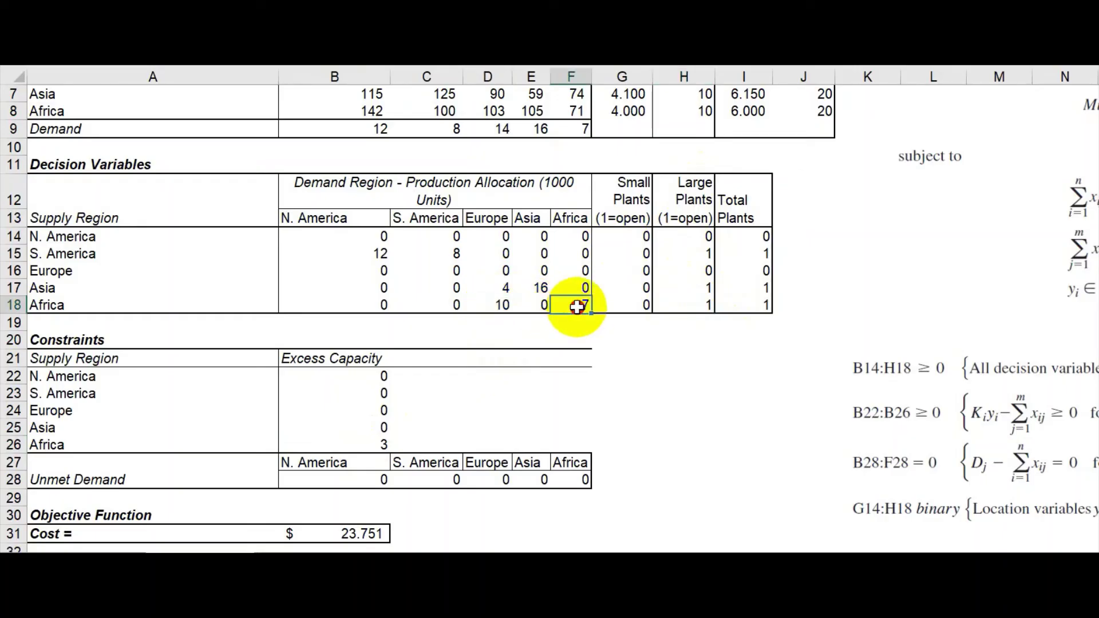
pyautogui.click(349, 442)
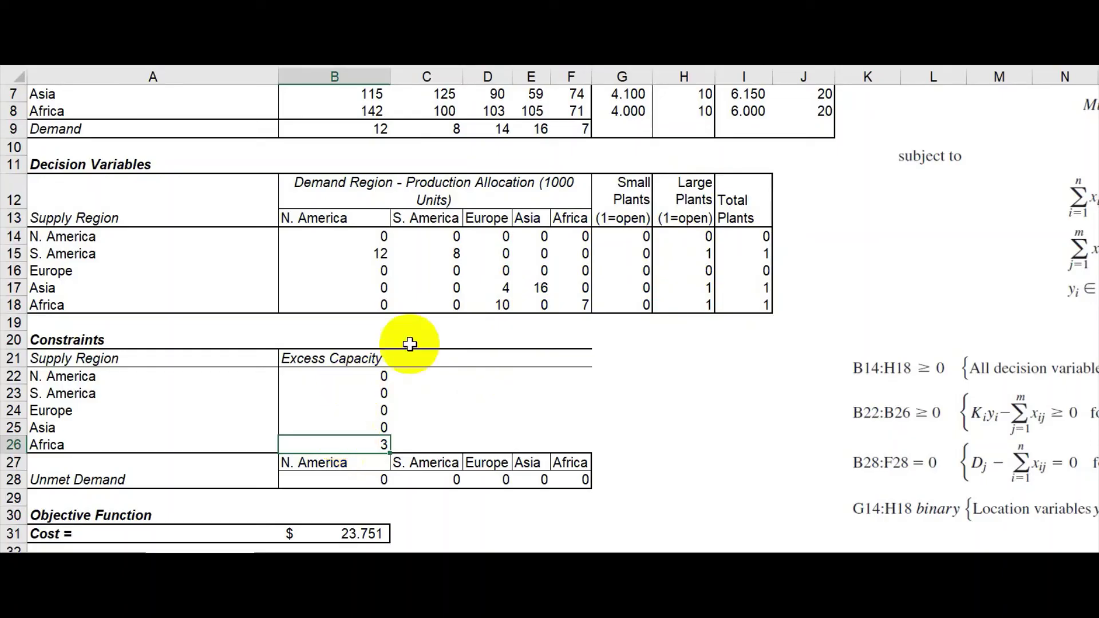
pyautogui.scroll(2, 757, 379)
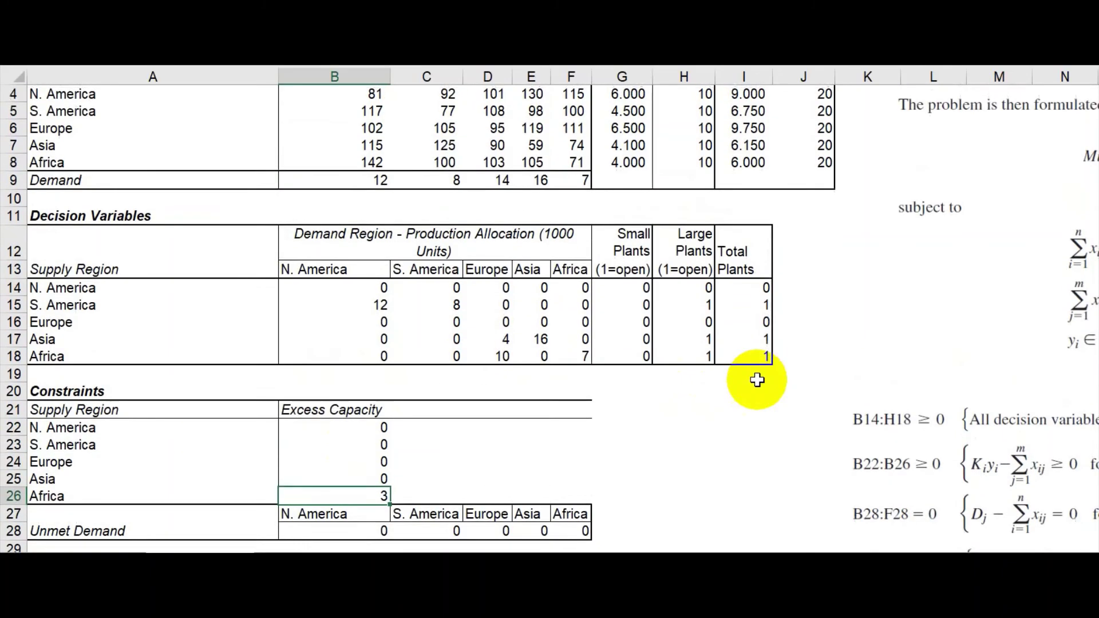
pyautogui.scroll(-1, 761, 375)
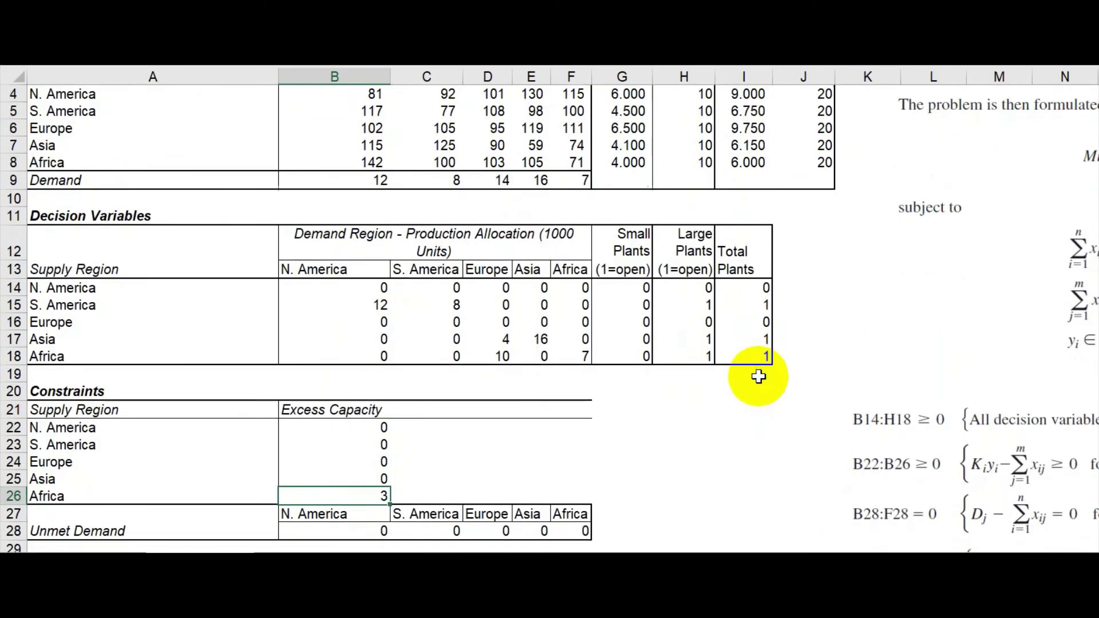
pyautogui.scroll(-1, 458, 369)
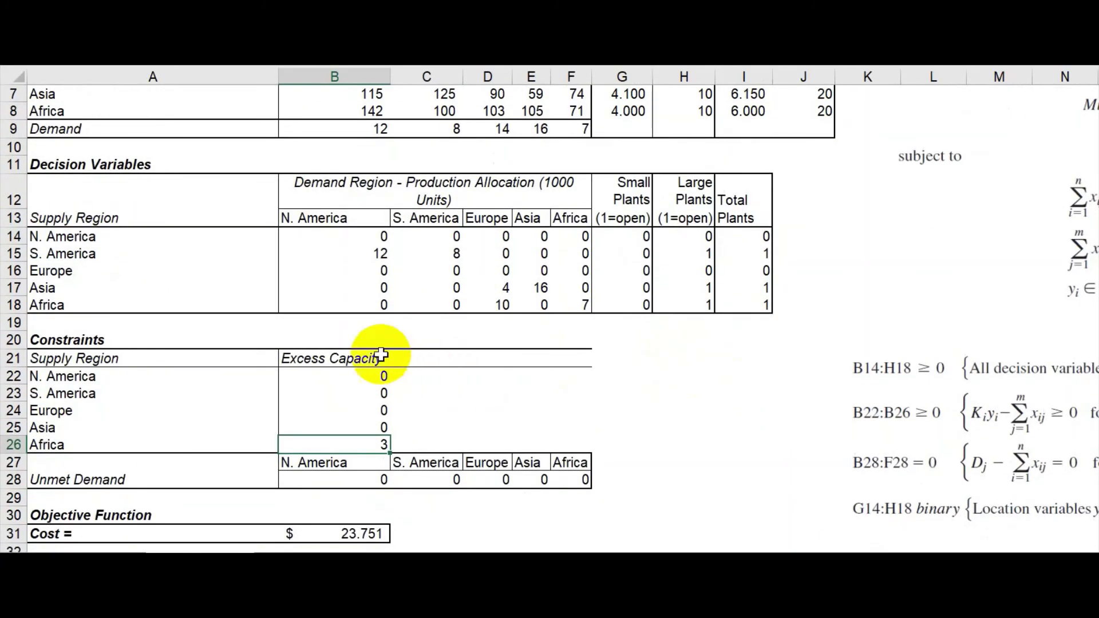
pyautogui.scroll(-1, 226, 351)
pyautogui.scroll(1, 226, 350)
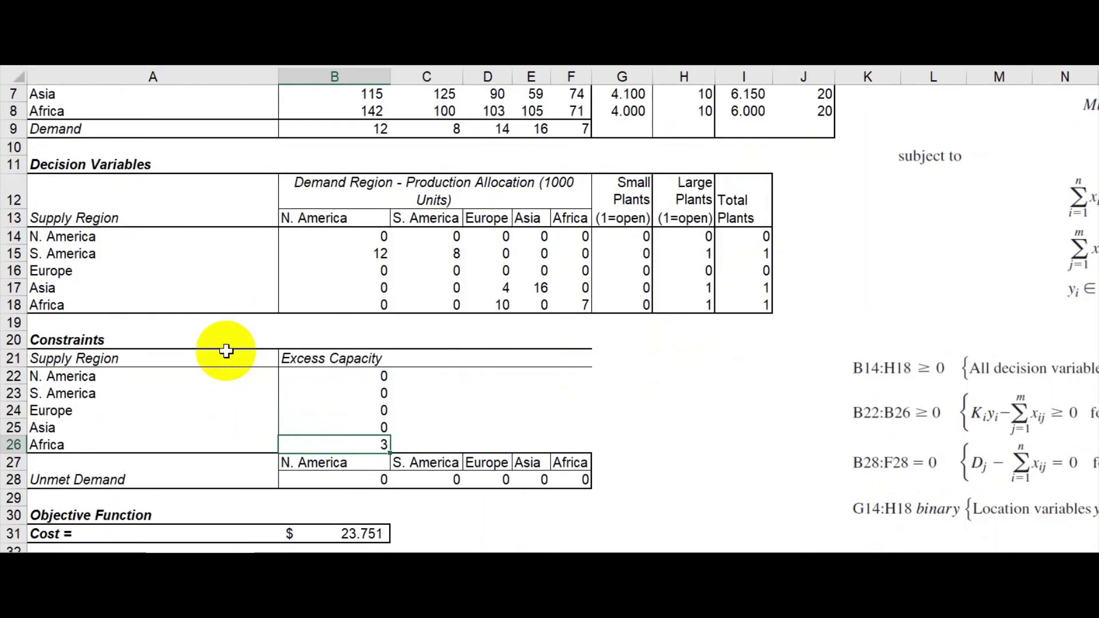
pyautogui.scroll(2, 226, 351)
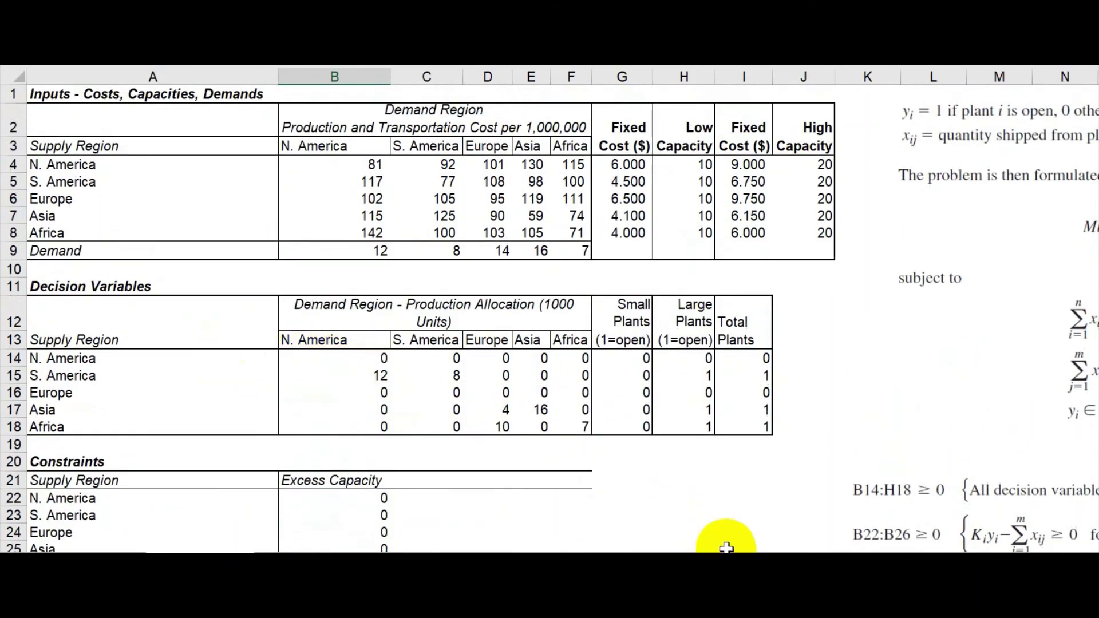
# Add a Solver constraint requiring Europe's total plants in I16 to be >= 1
pyautogui.scroll(-3, 694, 287)
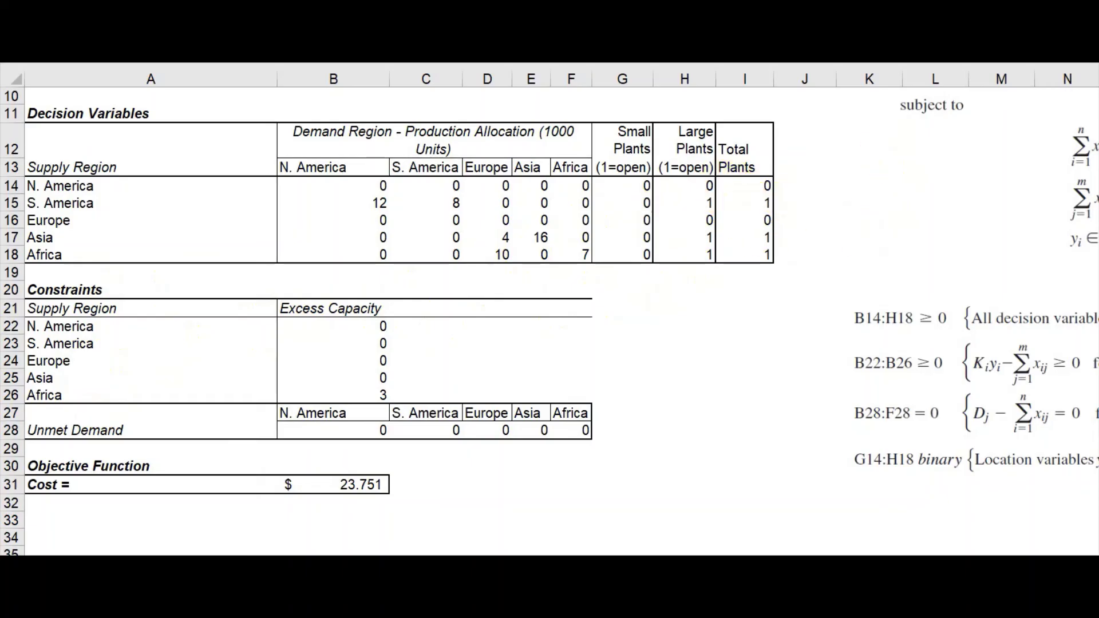
pyautogui.click(744, 220)
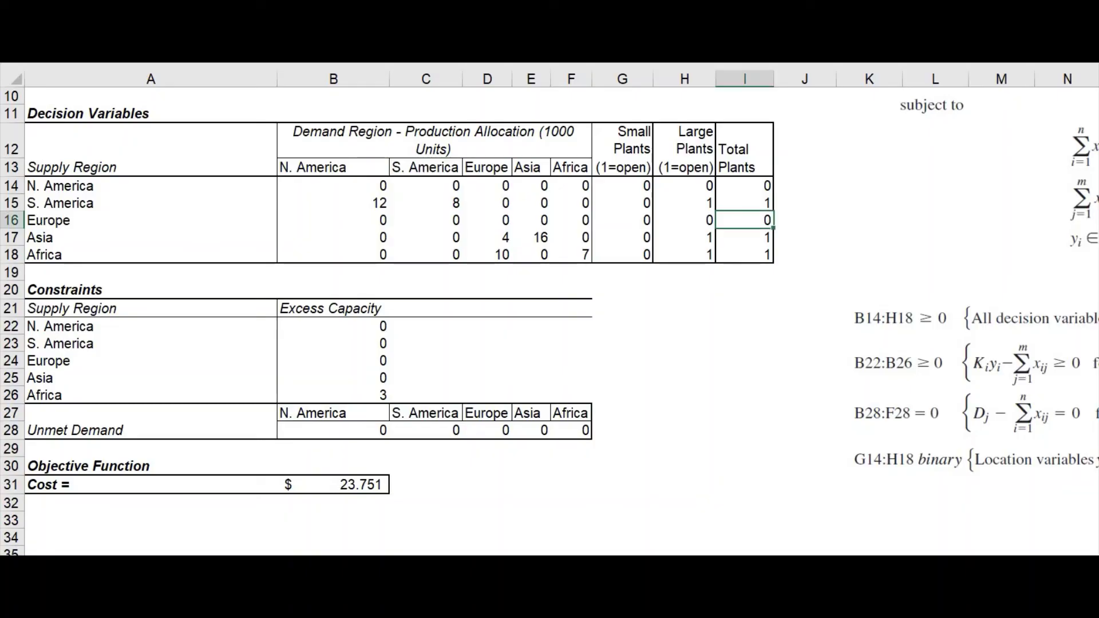
pyautogui.moveTo(709, 0); pyautogui.dragTo(701, 107)
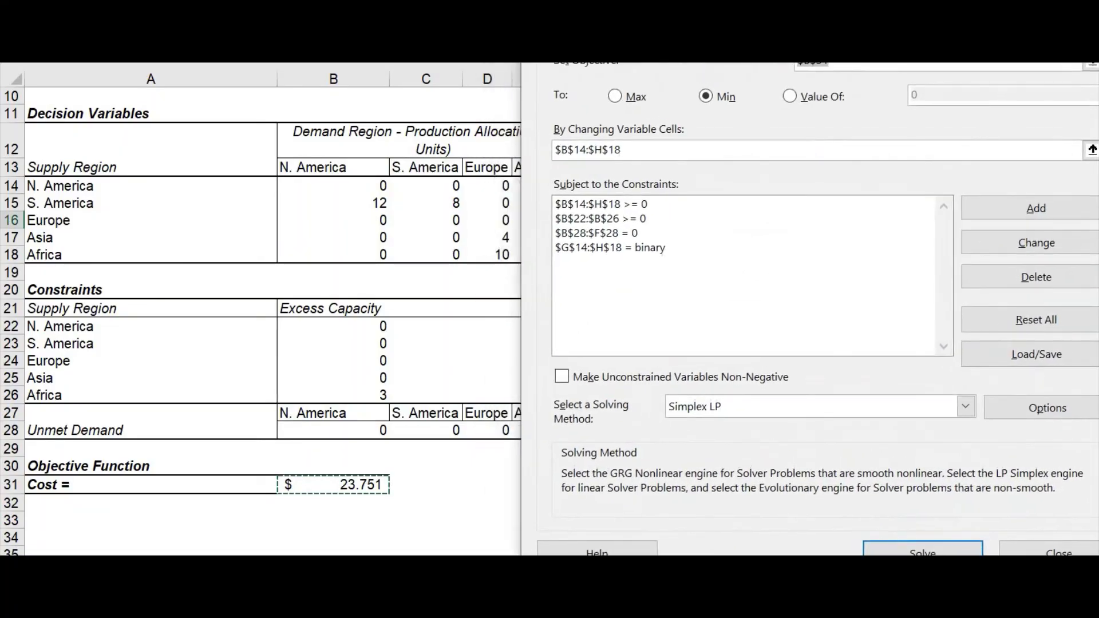
pyautogui.click(620, 247)
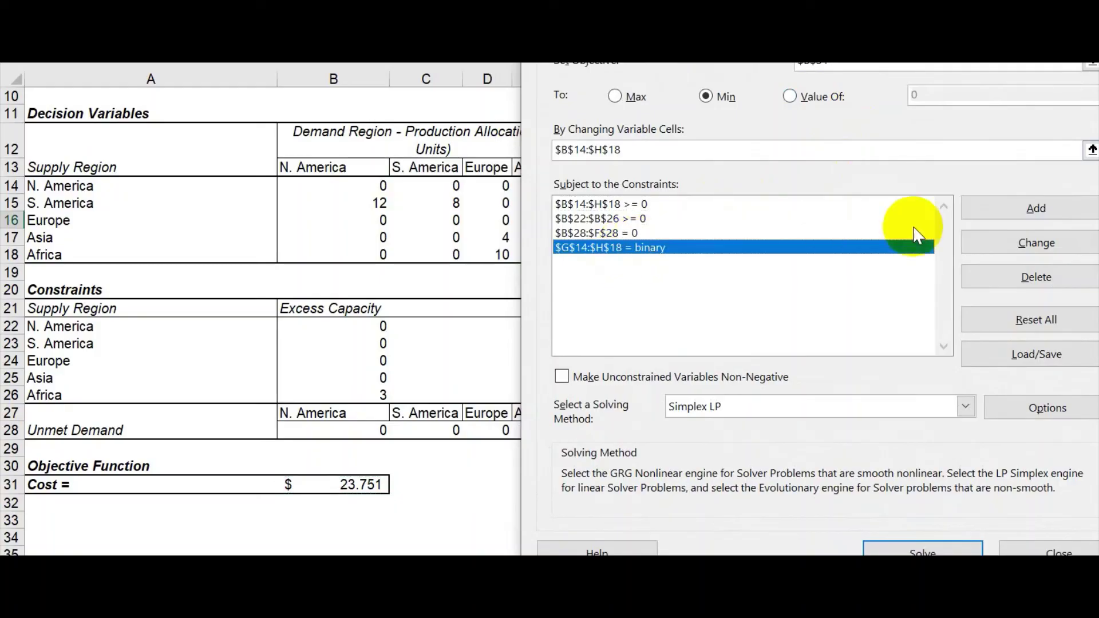
pyautogui.click(1038, 209)
pyautogui.moveTo(824, 231); pyautogui.dragTo(833, 281)
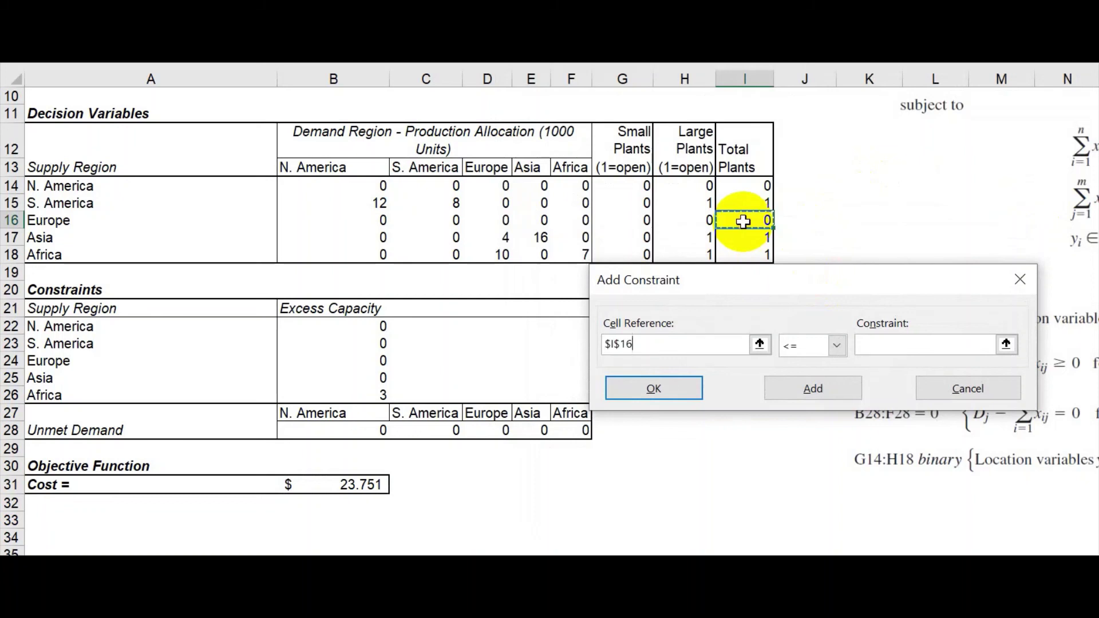
pyautogui.click(836, 345)
pyautogui.click(809, 394)
pyautogui.click(885, 345)
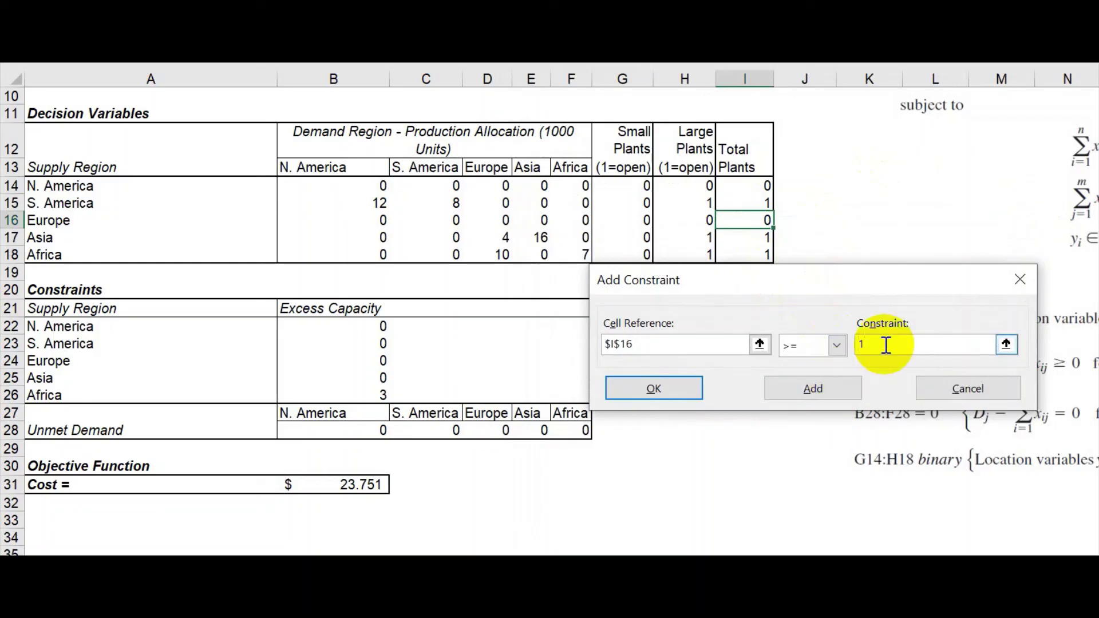
pyautogui.click(820, 384)
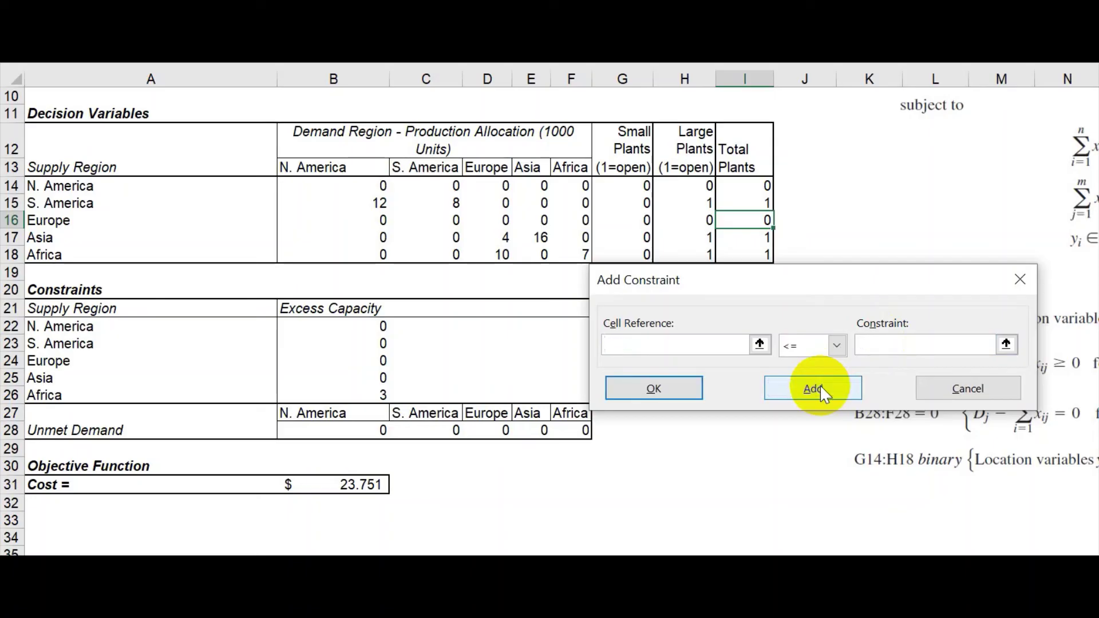
pyautogui.moveTo(928, 277); pyautogui.dragTo(981, 312)
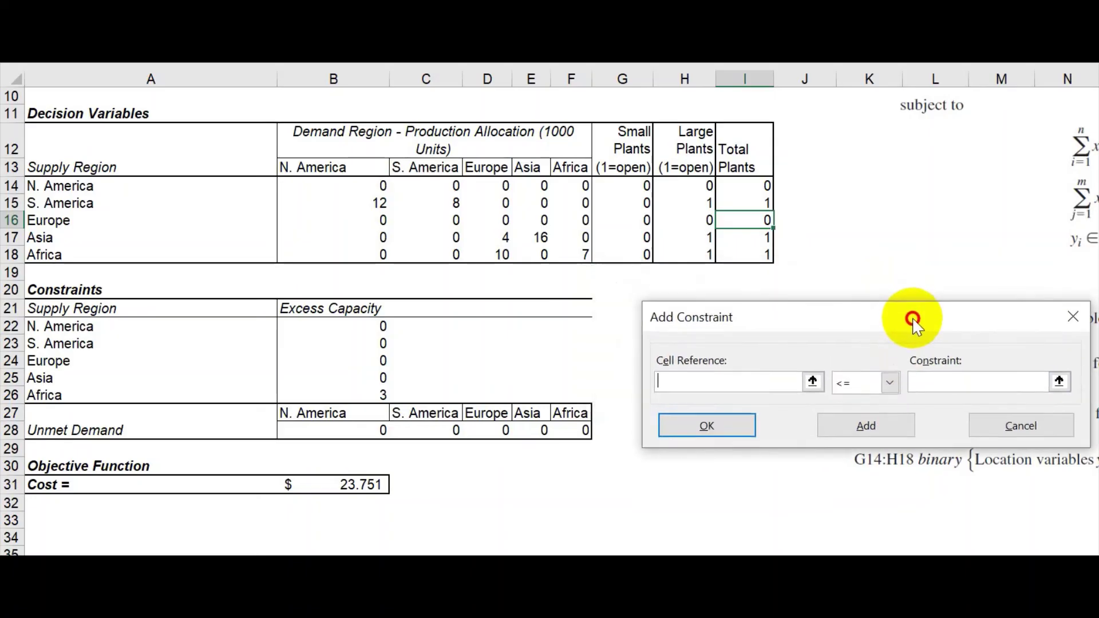
pyautogui.click(1006, 429)
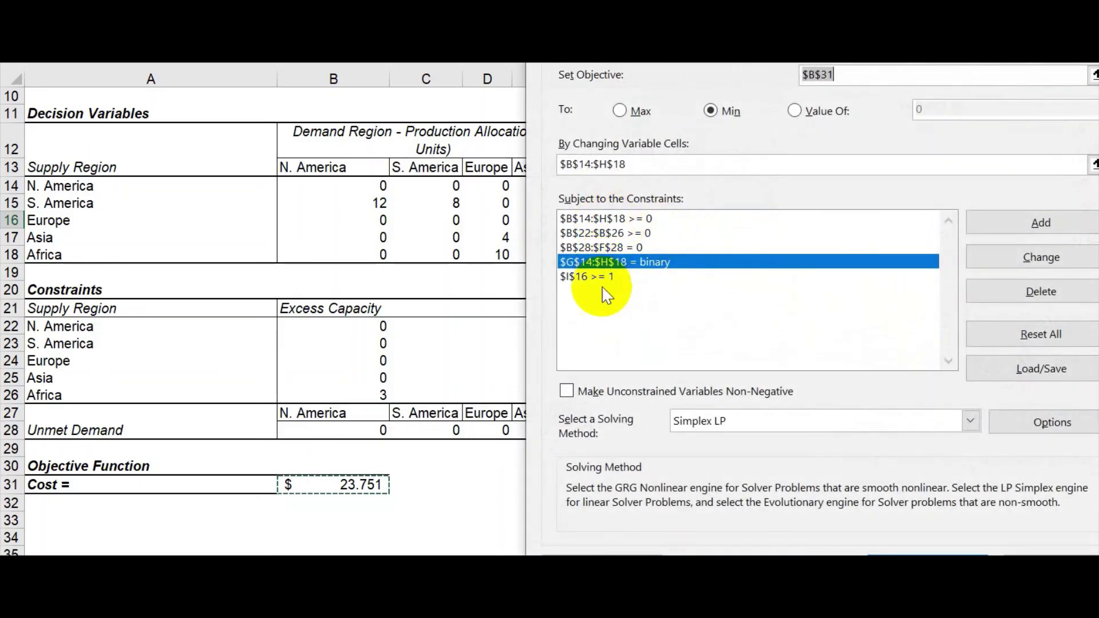
# Solve the model with the Europe plant constraint and keep the Solver solution
pyautogui.click(604, 280)
pyautogui.moveTo(858, 34); pyautogui.dragTo(1098, 3)
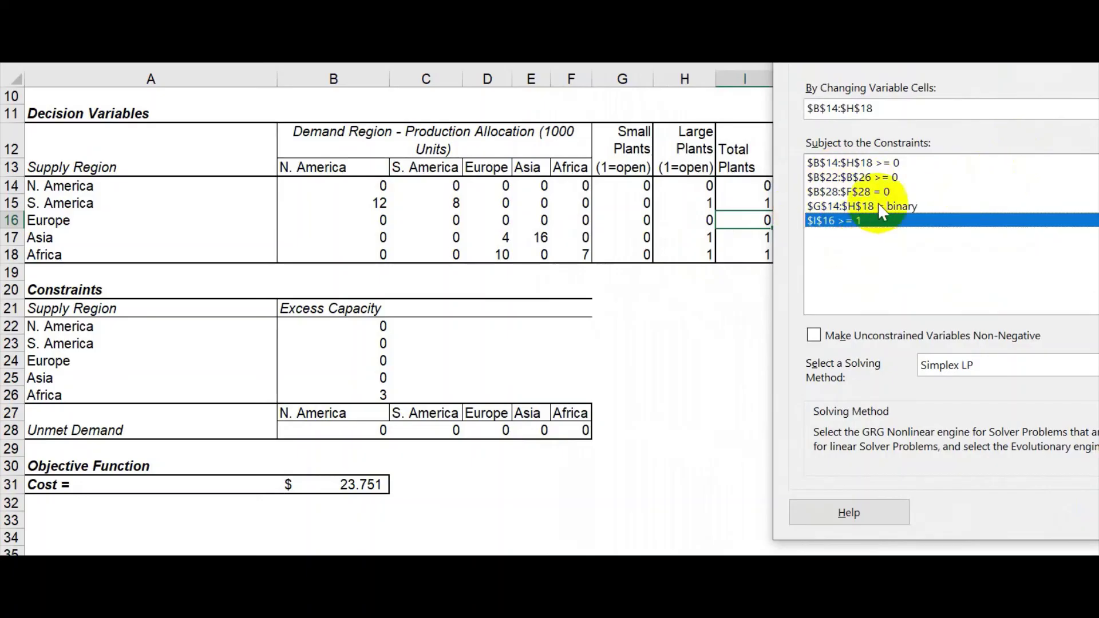
pyautogui.moveTo(870, 42); pyautogui.dragTo(566, 0)
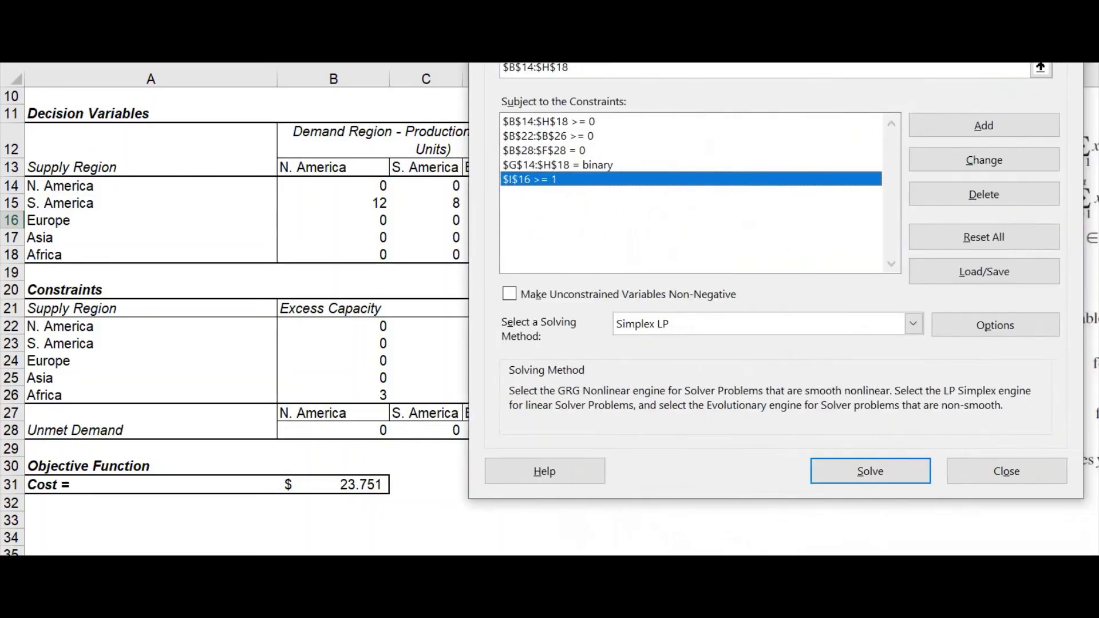
pyautogui.click(852, 470)
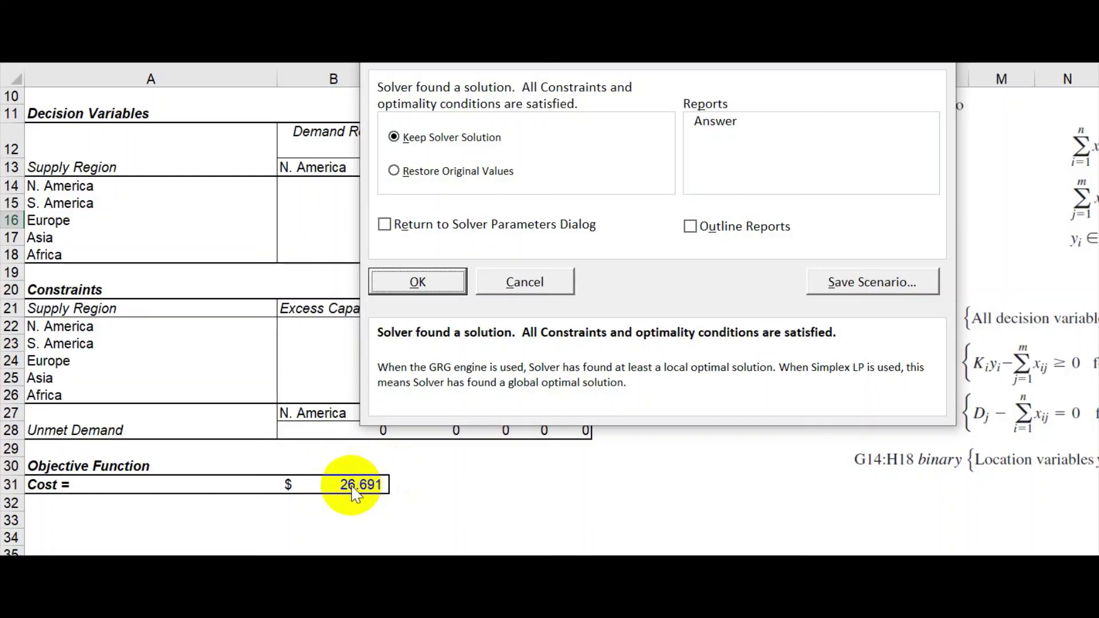
pyautogui.moveTo(663, 51); pyautogui.dragTo(1098, 131)
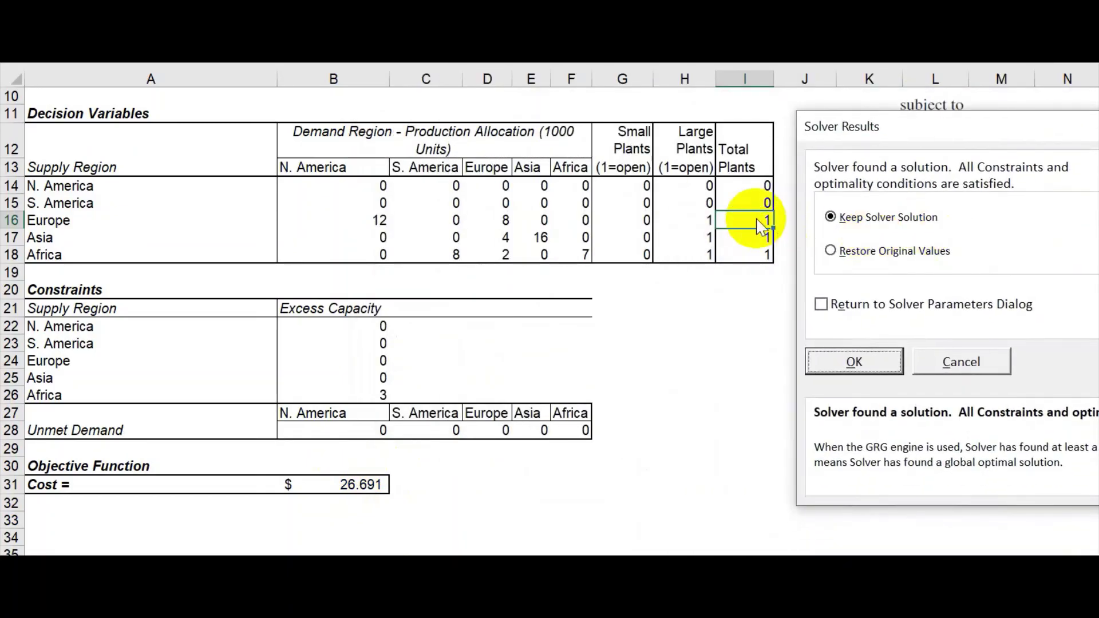
pyautogui.click(824, 361)
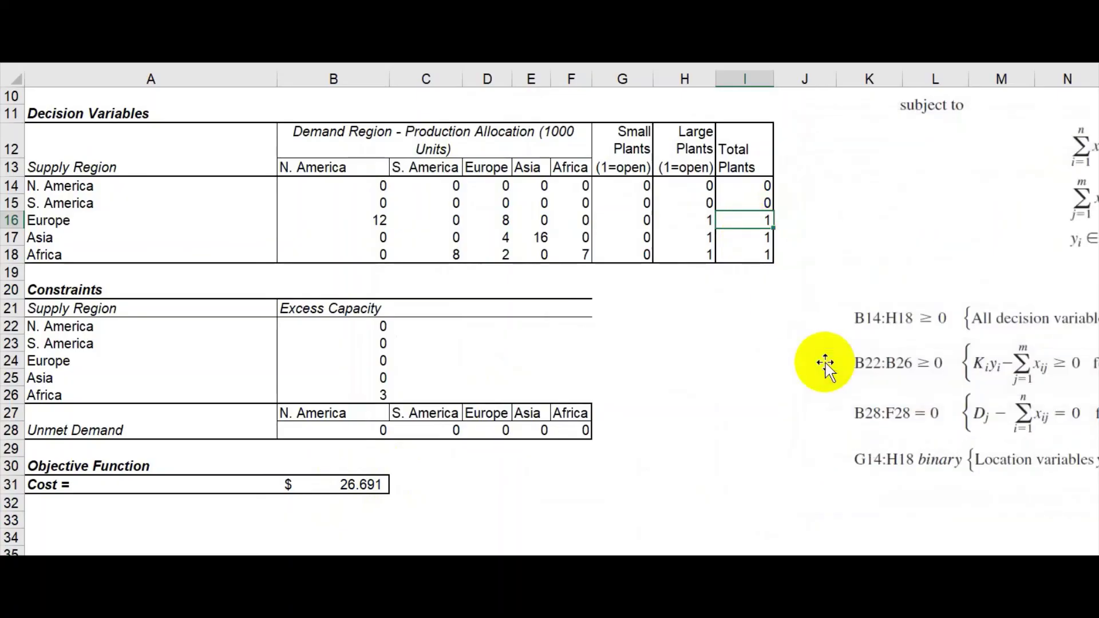
# Compare the total plants for N. America, S. America and Europe in I14:I16
pyautogui.click(741, 203)
pyautogui.click(742, 221)
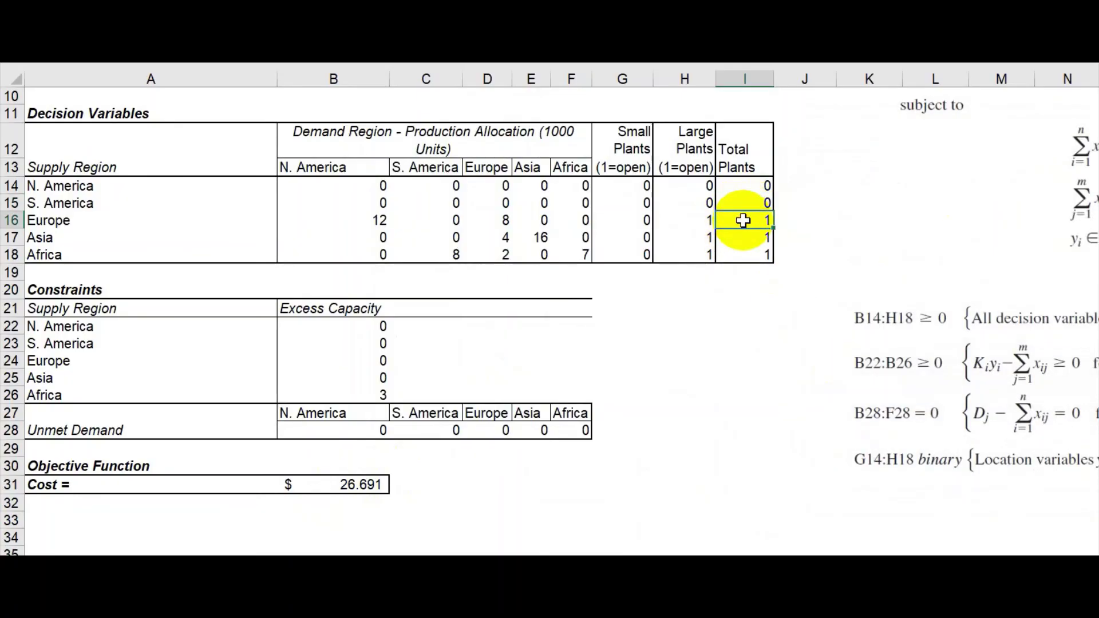
pyautogui.click(746, 202)
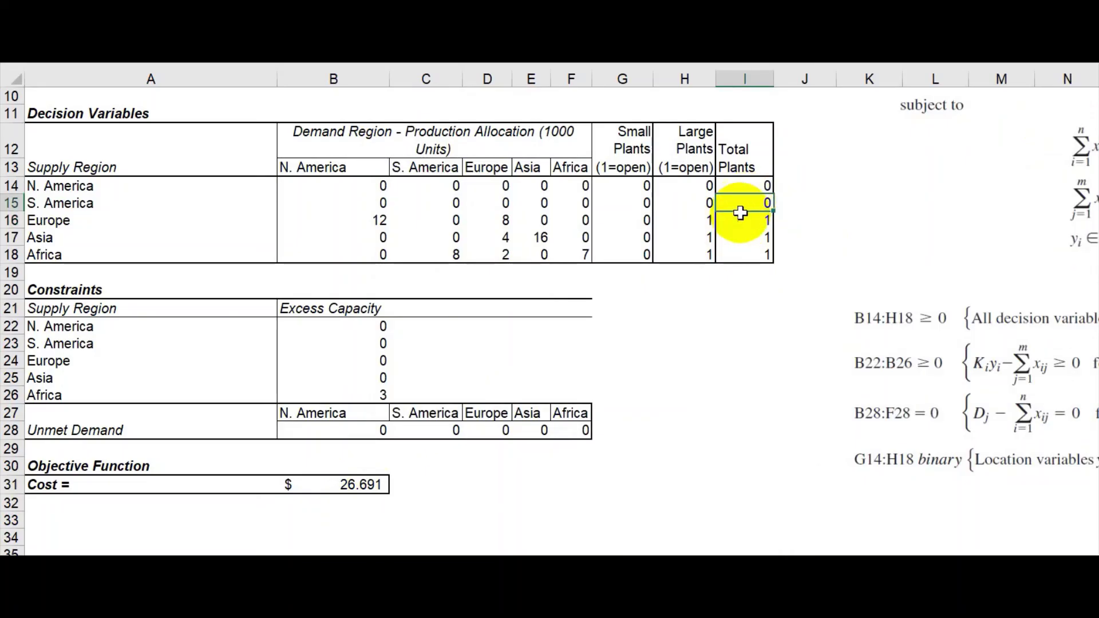
pyautogui.click(745, 221)
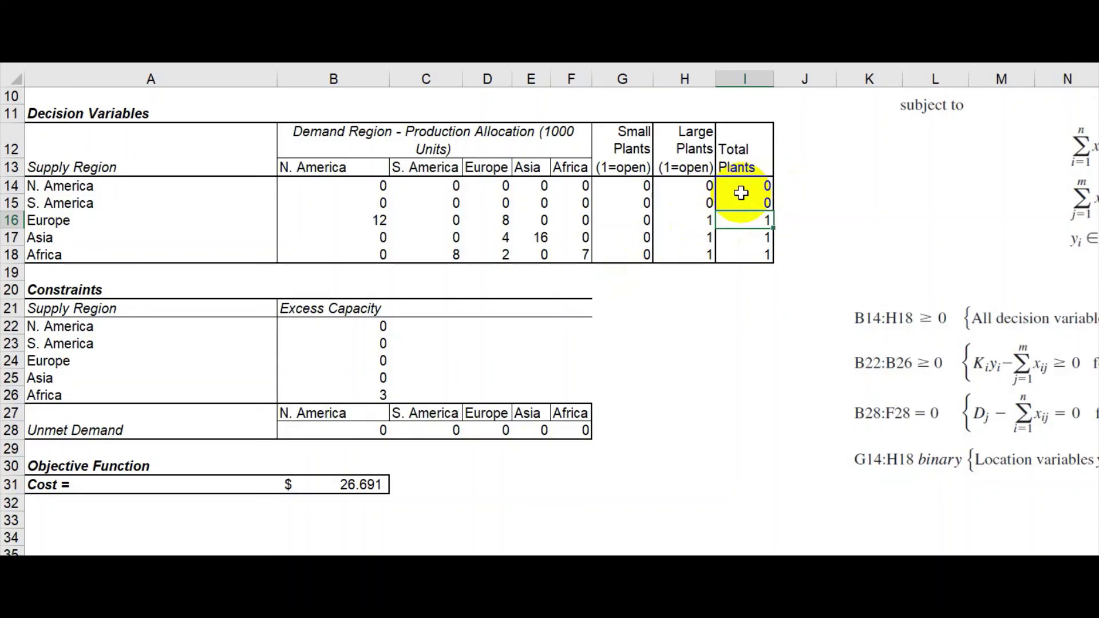
pyautogui.click(741, 192)
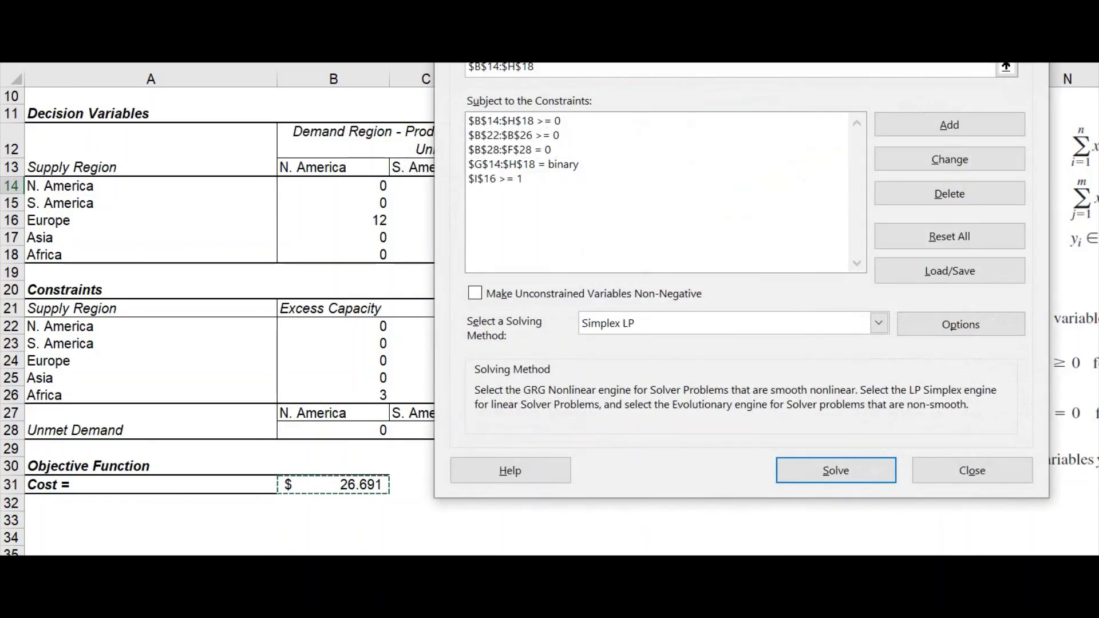
# Change the Solver constraint on I16 so that the total plants of every region, I14:I18, must be >= 1
pyautogui.moveTo(681, 0); pyautogui.dragTo(804, 23)
pyautogui.click(610, 231)
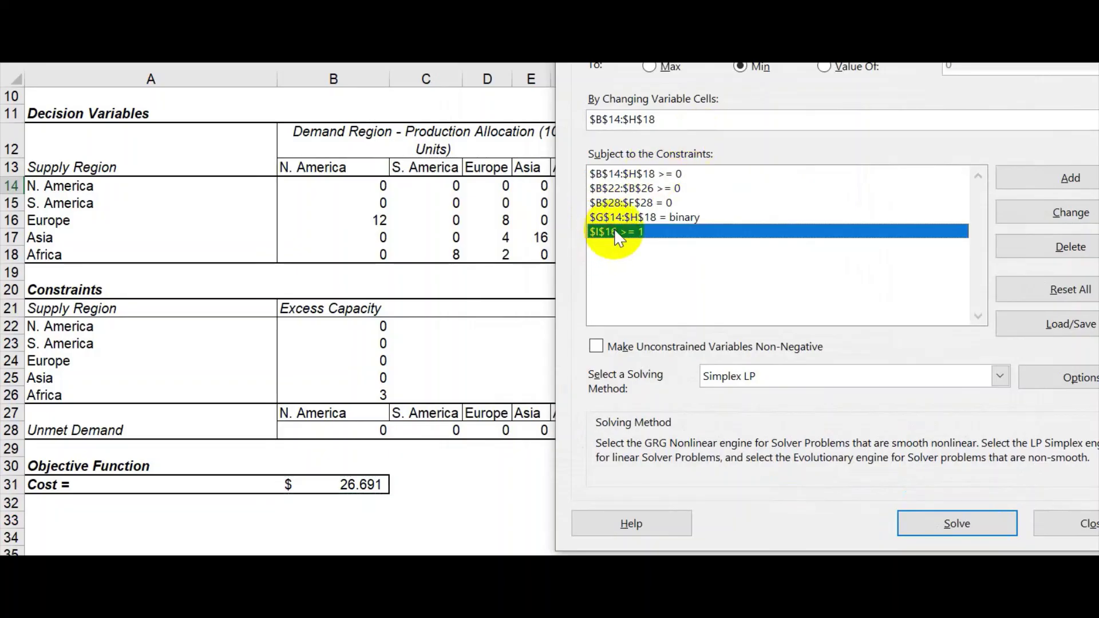
pyautogui.click(1034, 218)
pyautogui.moveTo(892, 223); pyautogui.dragTo(879, 326)
pyautogui.moveTo(742, 181); pyautogui.dragTo(755, 256)
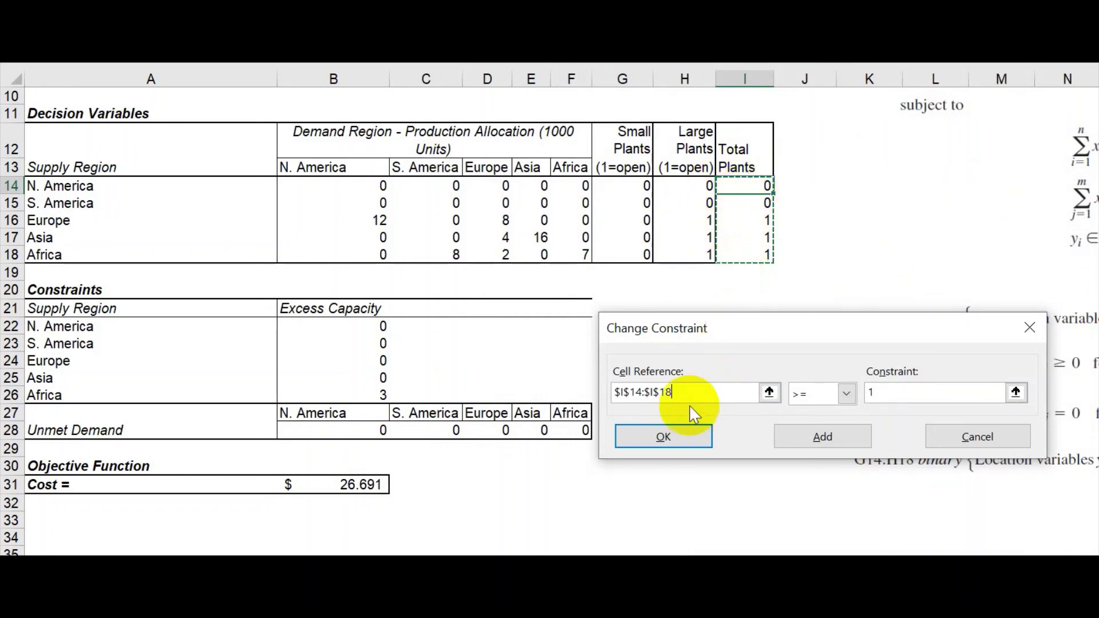
pyautogui.click(667, 436)
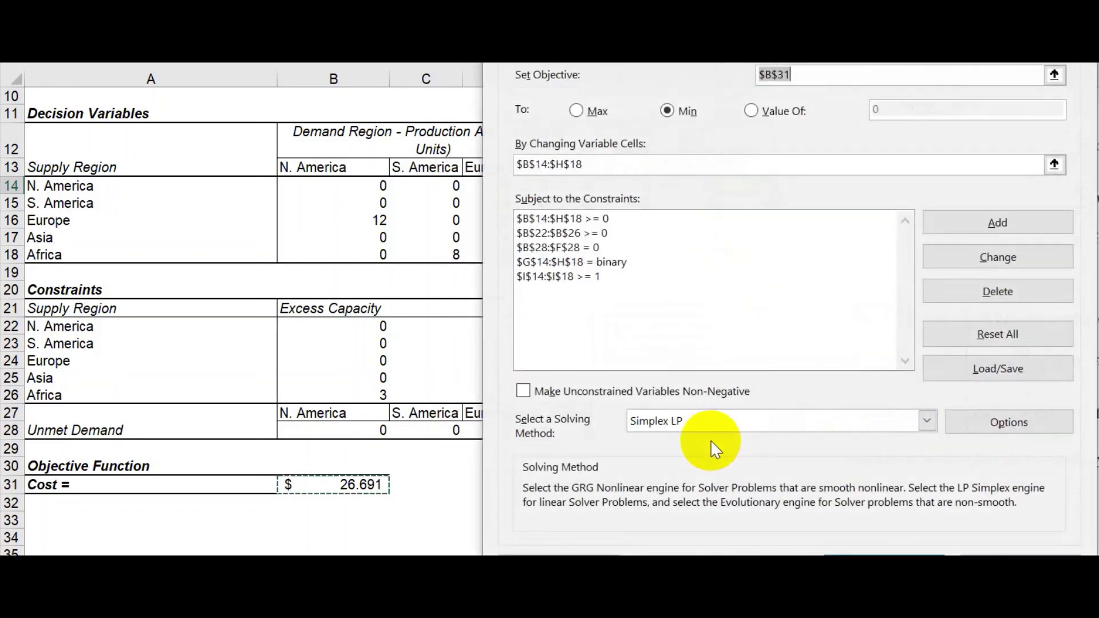
# Re-solve the model with the all-region plant constraint using Simplex LP and keep the Solver solution
pyautogui.click(596, 276)
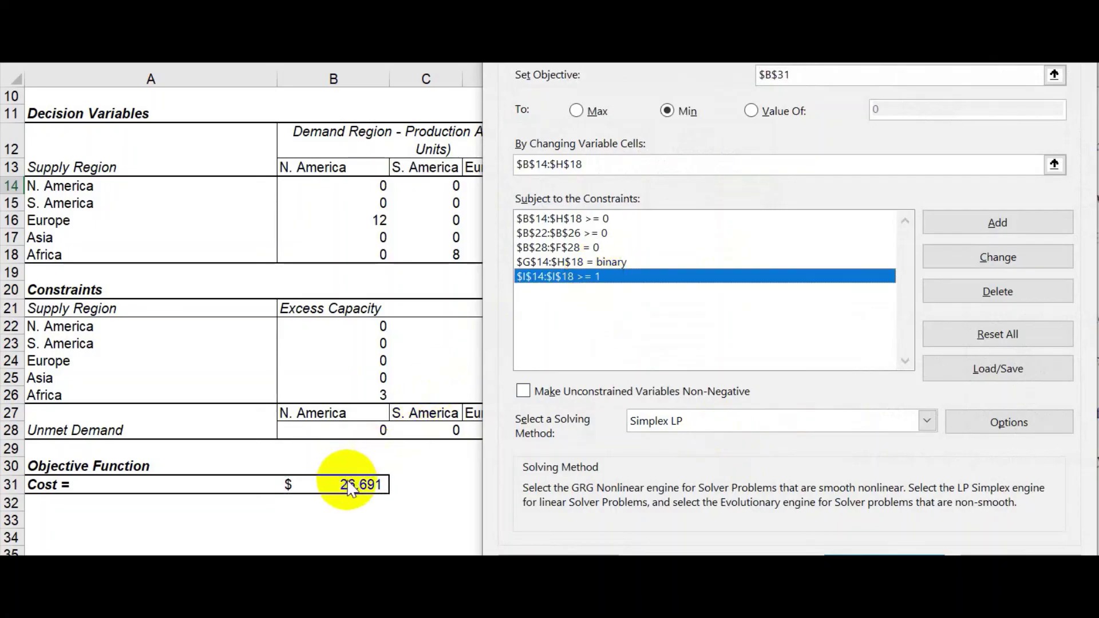
pyautogui.moveTo(916, 35); pyautogui.dragTo(967, 0)
pyautogui.click(944, 449)
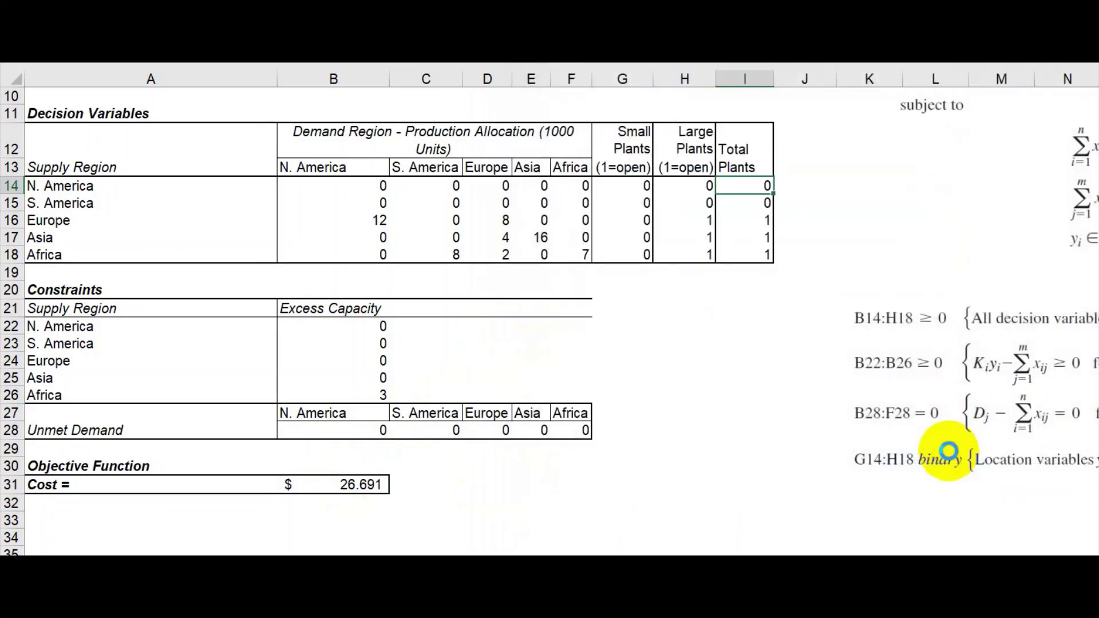
pyautogui.click(424, 282)
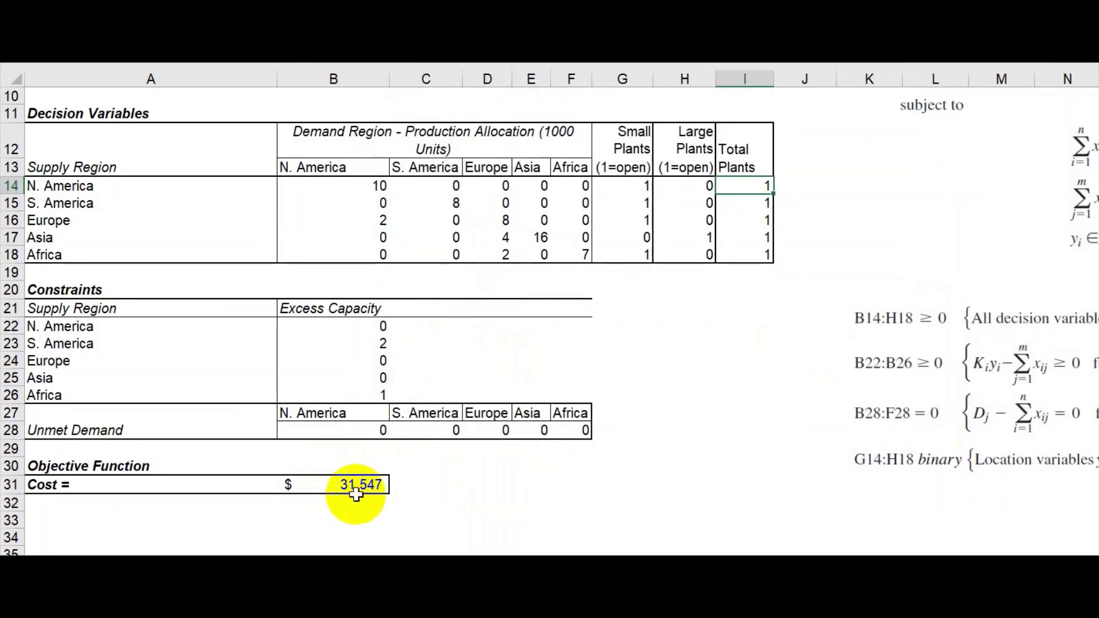
# Check each region's total plants down to Africa in column I, and review the total cost in B31
pyautogui.click(763, 201)
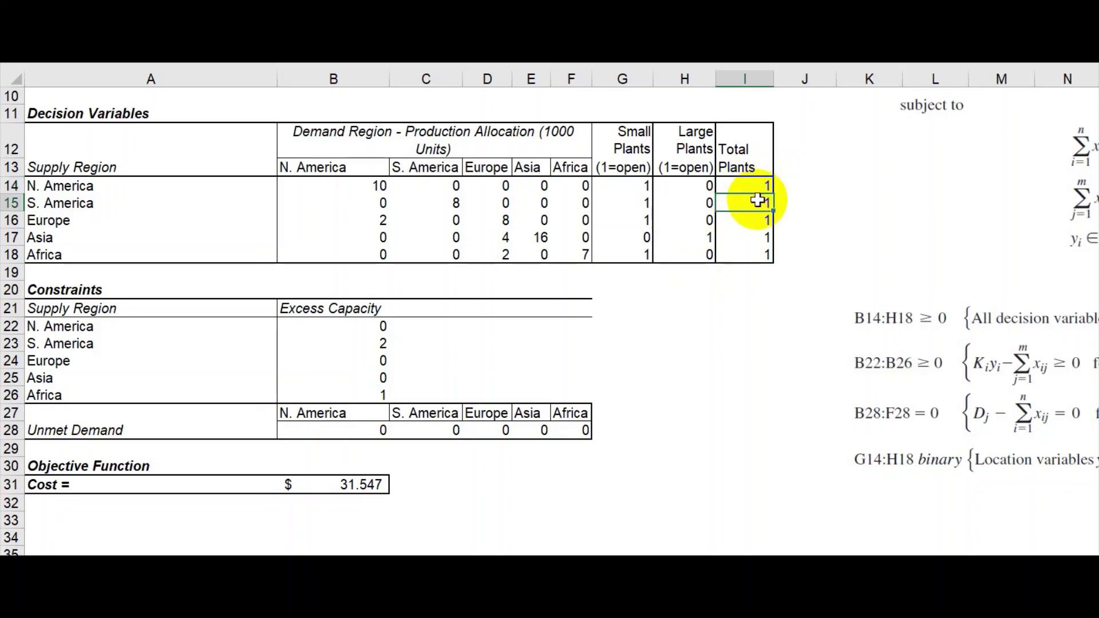
pyautogui.click(759, 219)
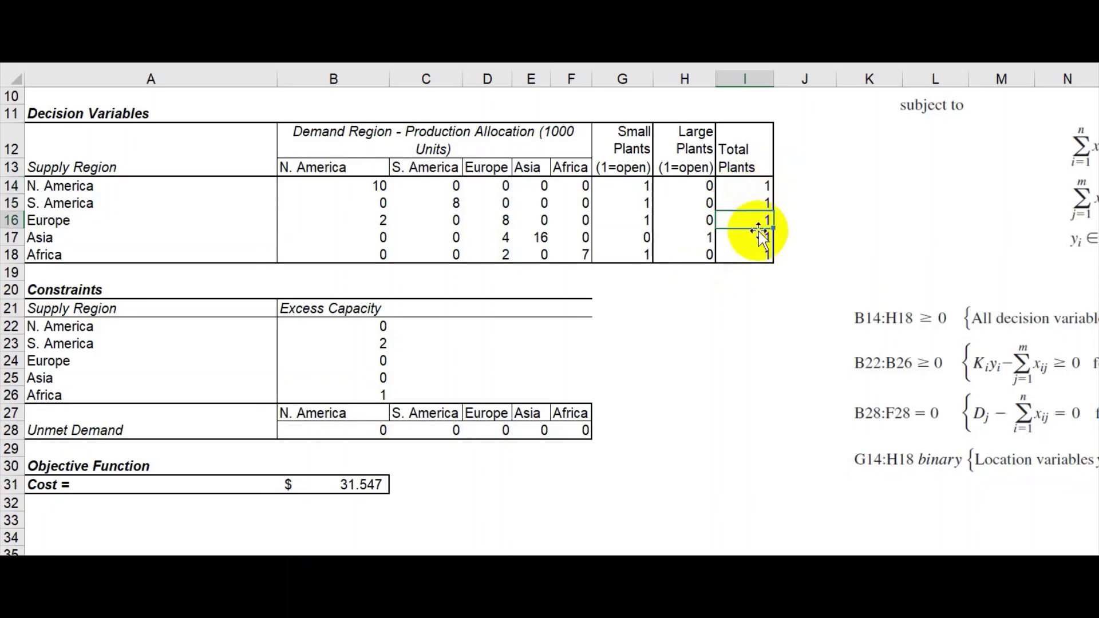
pyautogui.click(752, 237)
pyautogui.click(754, 259)
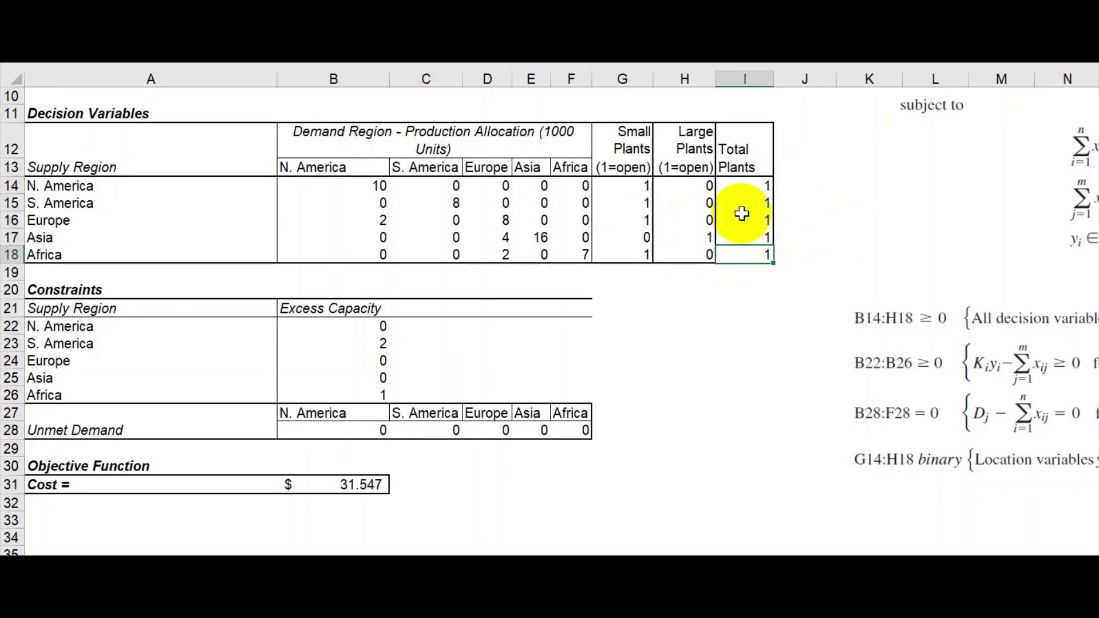
pyautogui.click(339, 484)
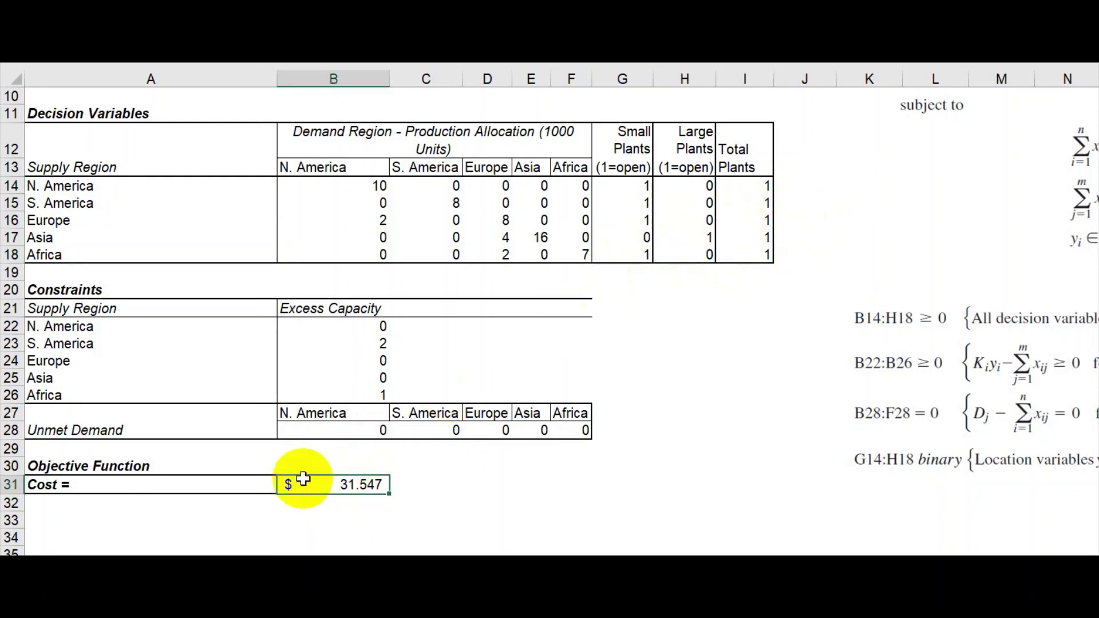